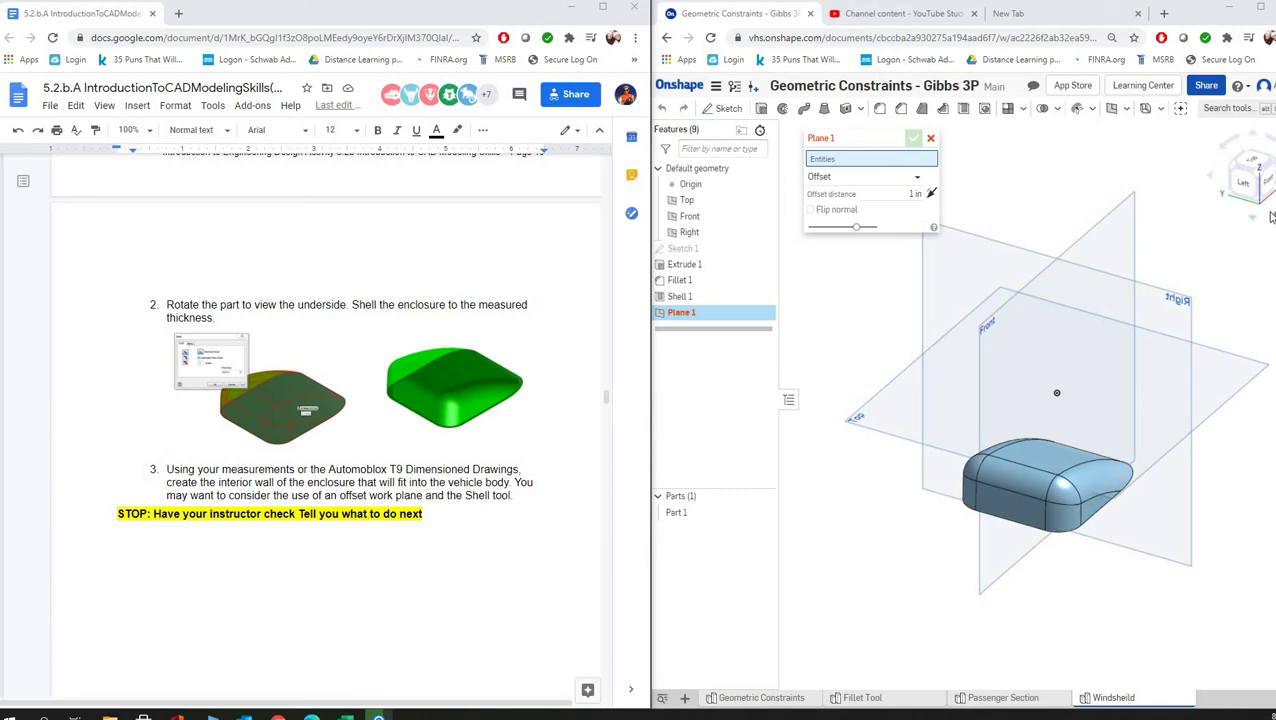
# Turn the Onshape model with the view cube and scroll the Google Doc to the WINDSHIELD drawing page.
pyautogui.click(1248, 204)
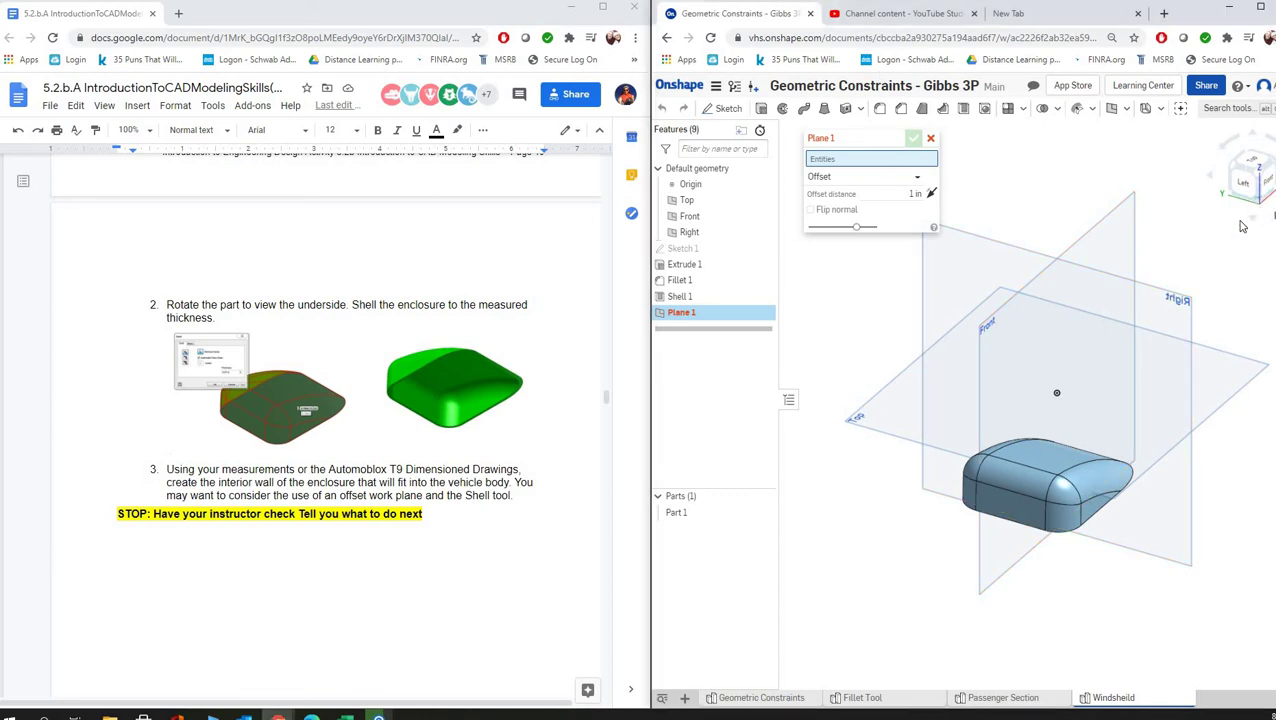
pyautogui.click(1258, 158)
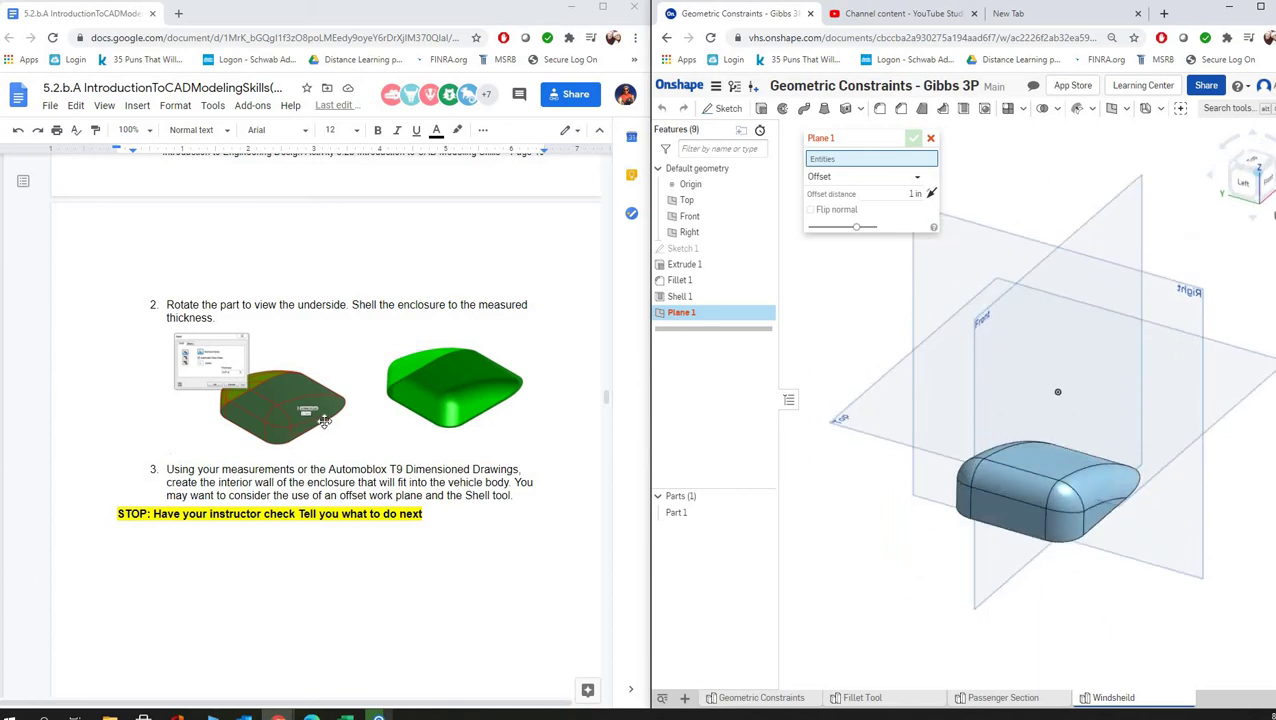
pyautogui.scroll(-3, 325, 420)
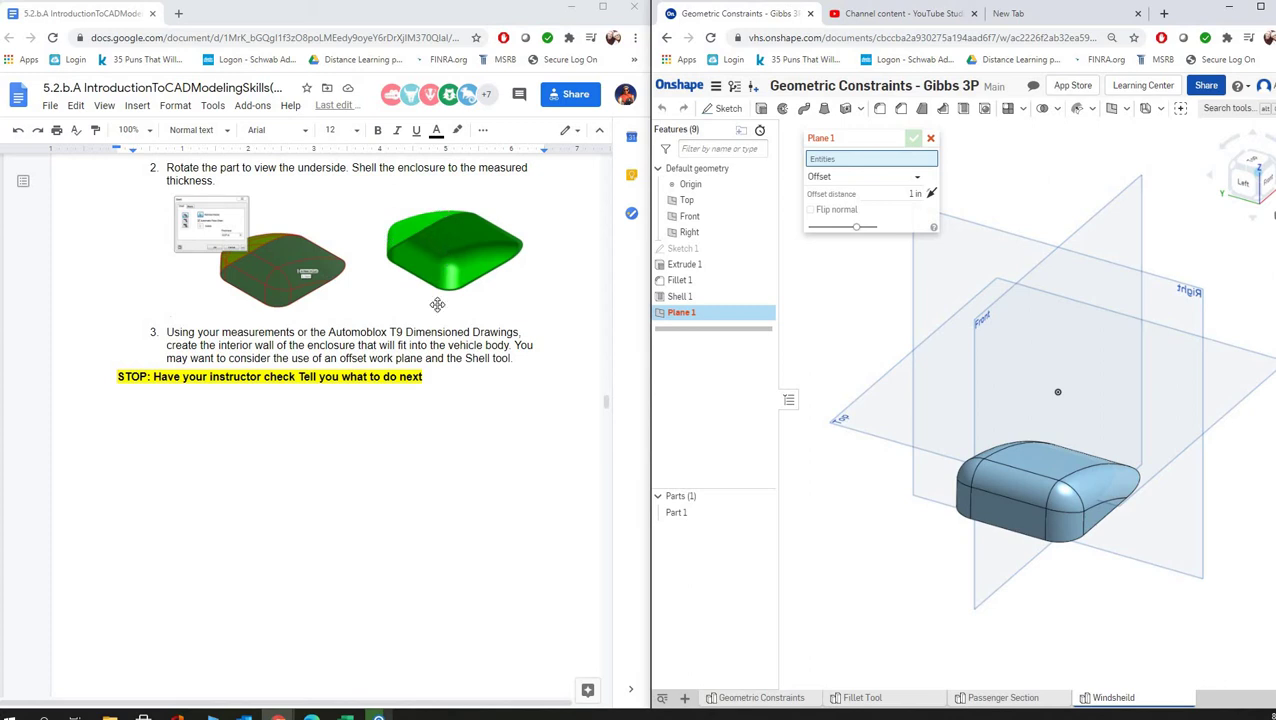
pyautogui.scroll(-5, 470, 465)
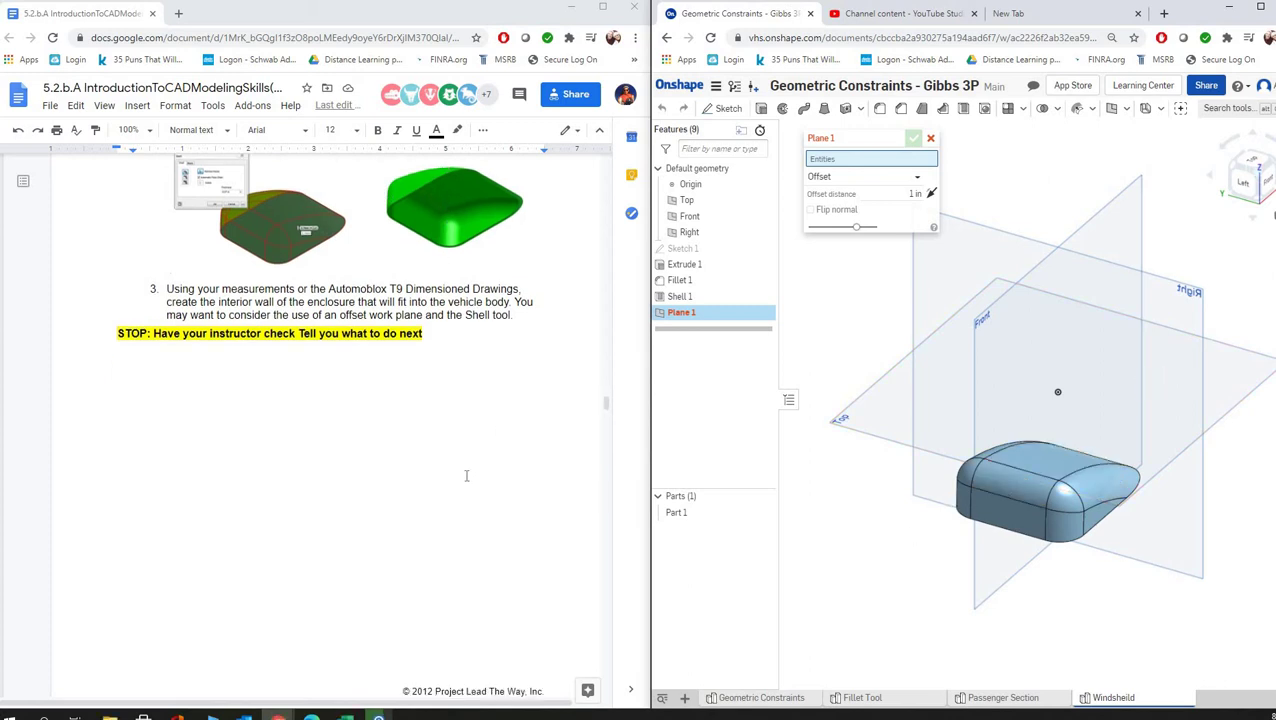
pyautogui.scroll(-6, 466, 476)
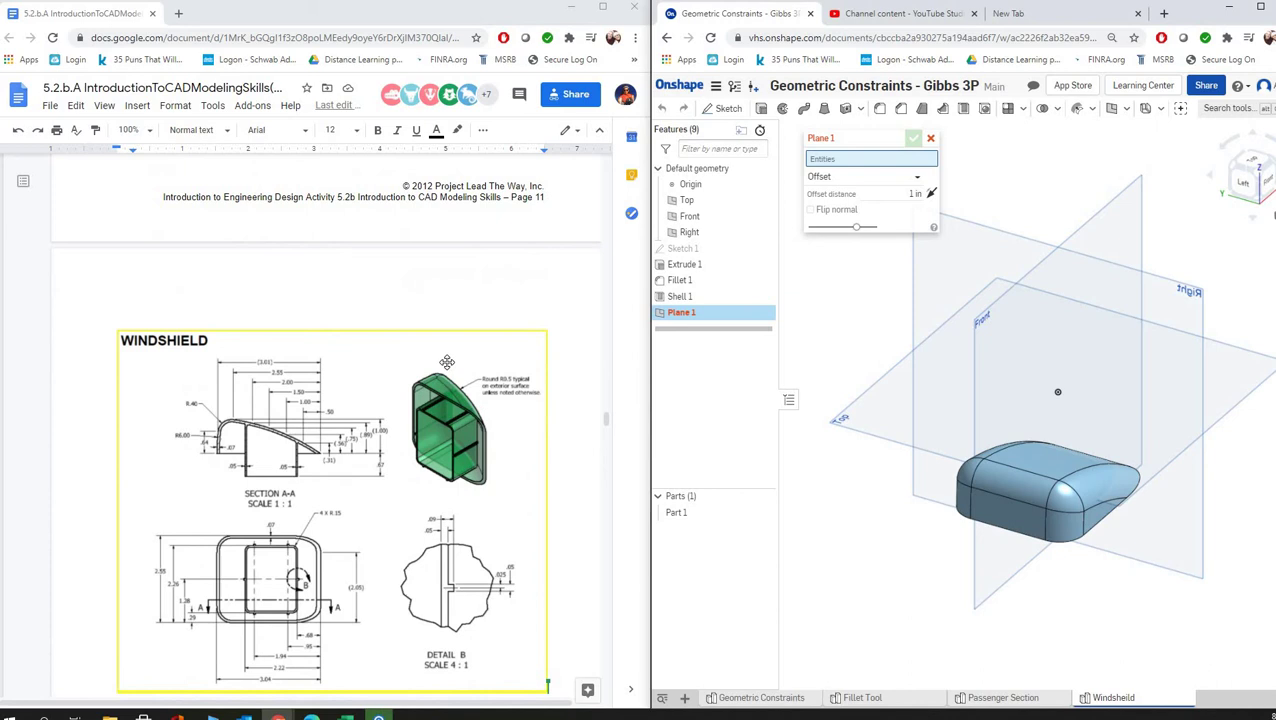
pyautogui.scroll(-7, 450, 457)
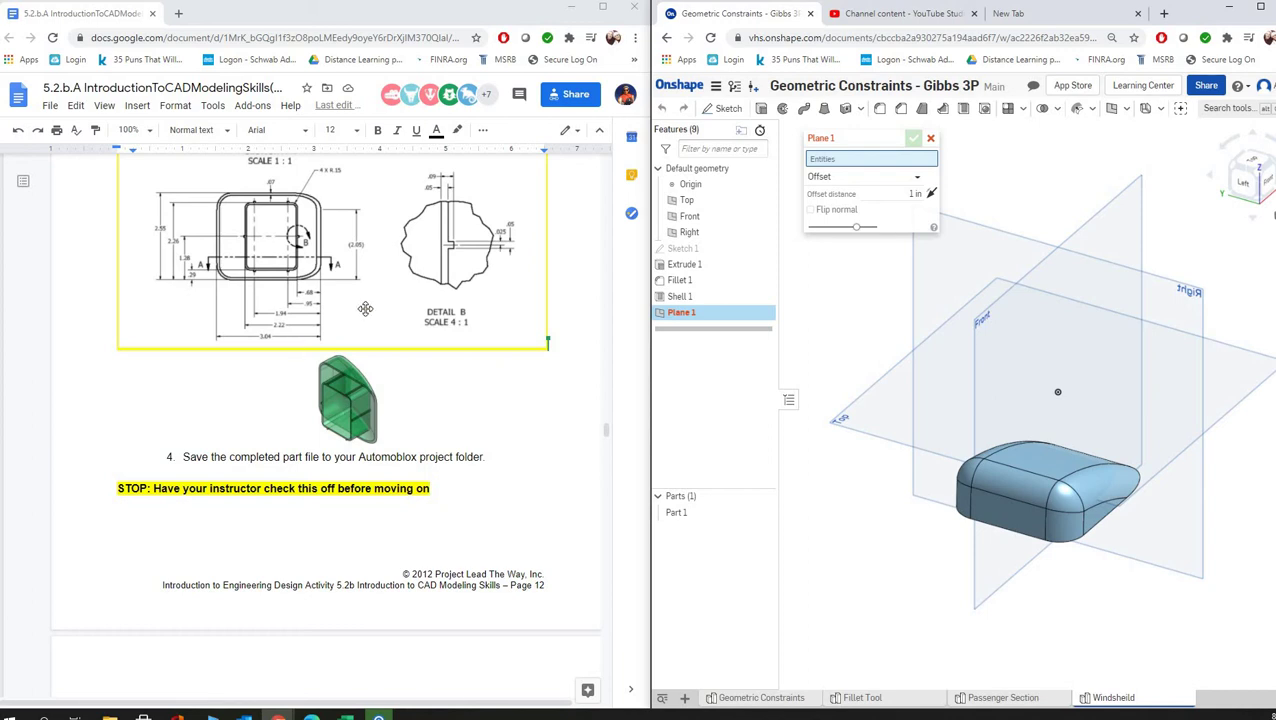
pyautogui.scroll(3, 365, 308)
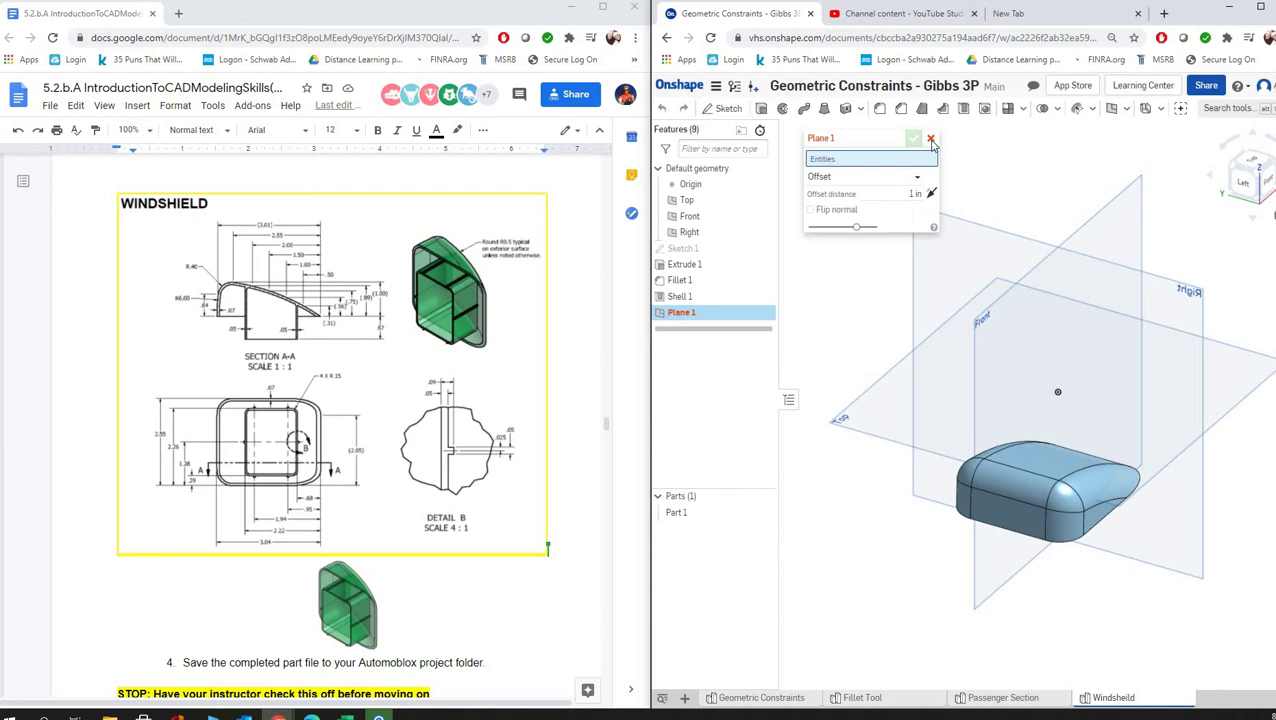
# Cancel the unfinished Plane 1 and rotate the windshield to a bottom view.
pyautogui.press('Escape')
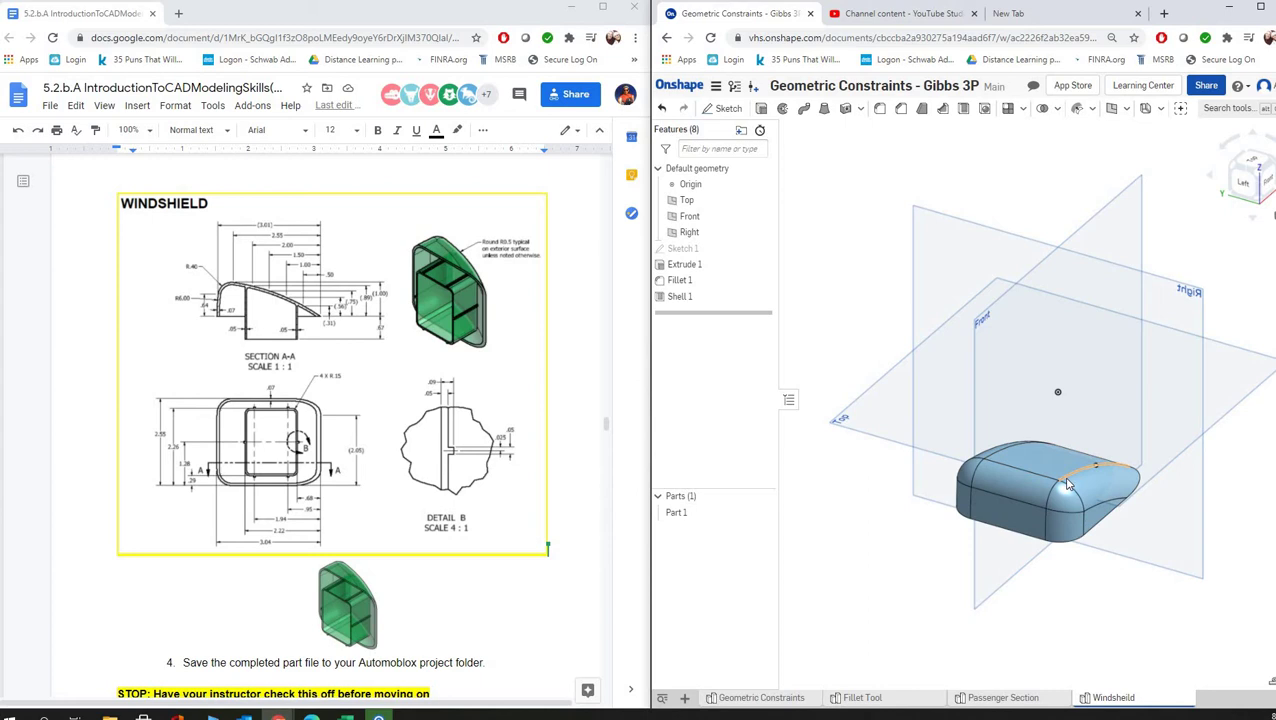
pyautogui.click(1261, 202)
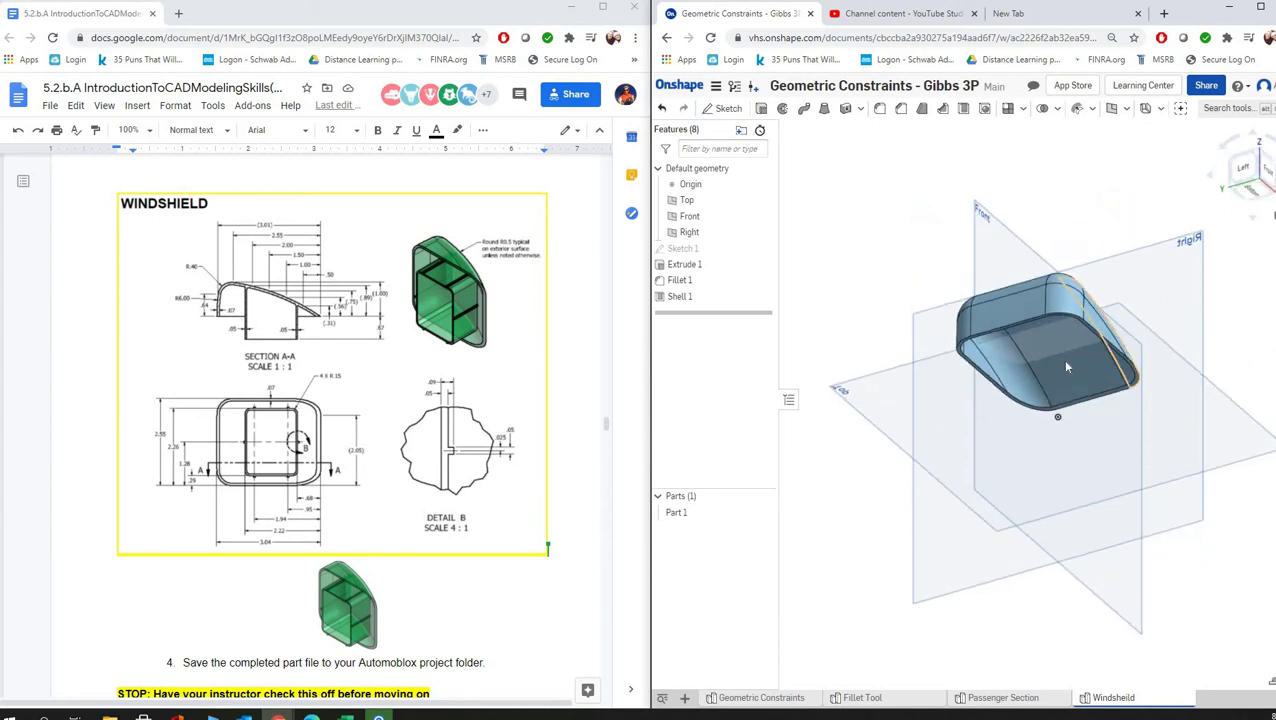
# Create Plane 1 offset from the bottom face of Extrude 1, then switch to the Front view.
pyautogui.click(1111, 112)
pyautogui.scroll(5, 1058, 314)
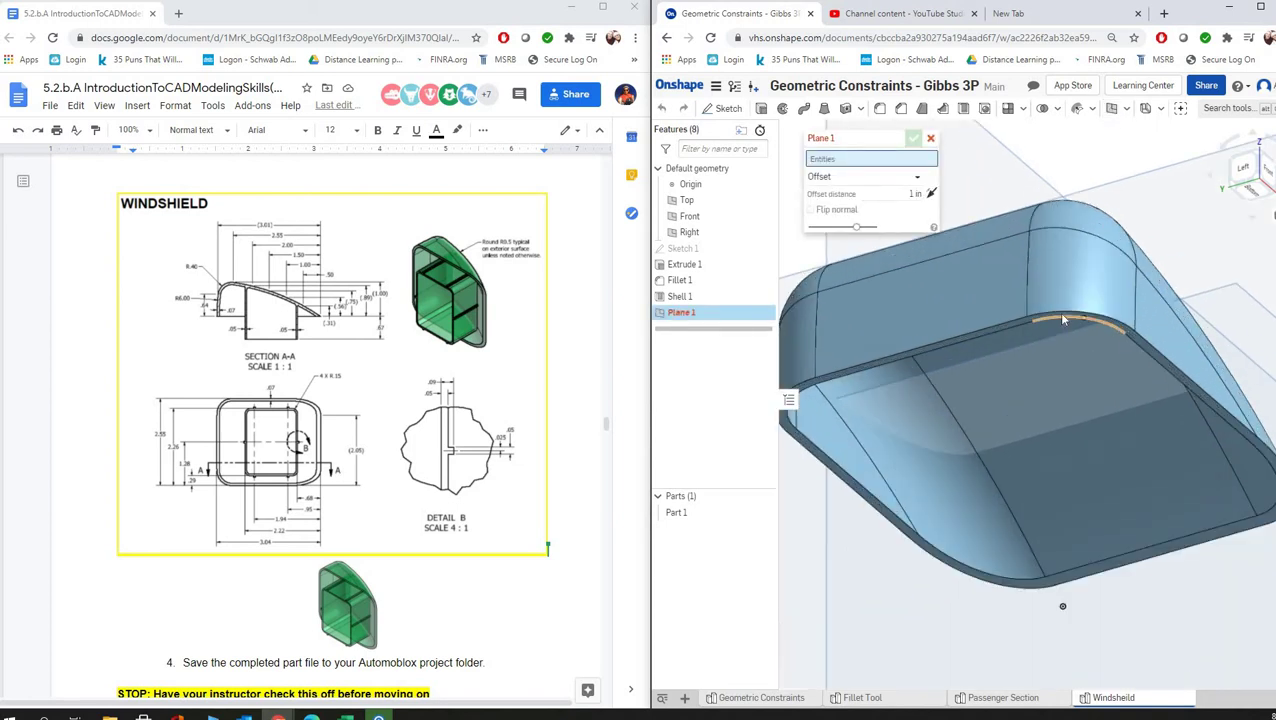
pyautogui.scroll(5, 1062, 319)
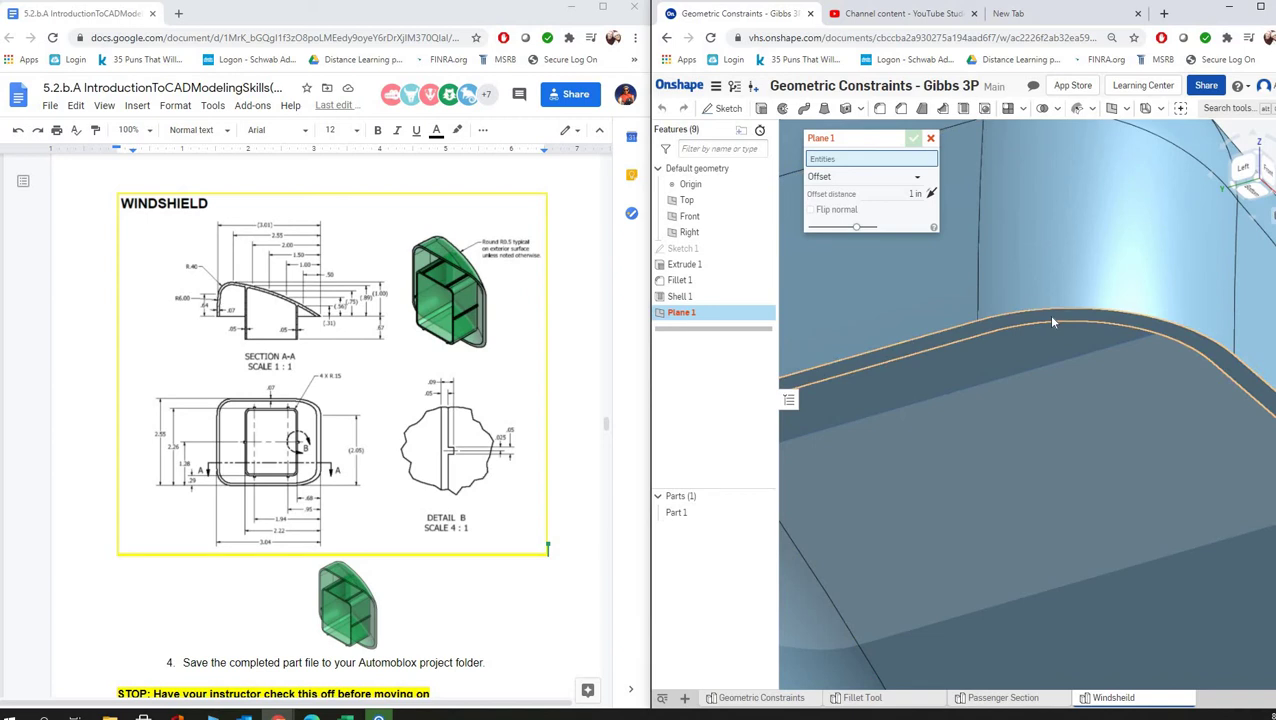
pyautogui.click(1052, 321)
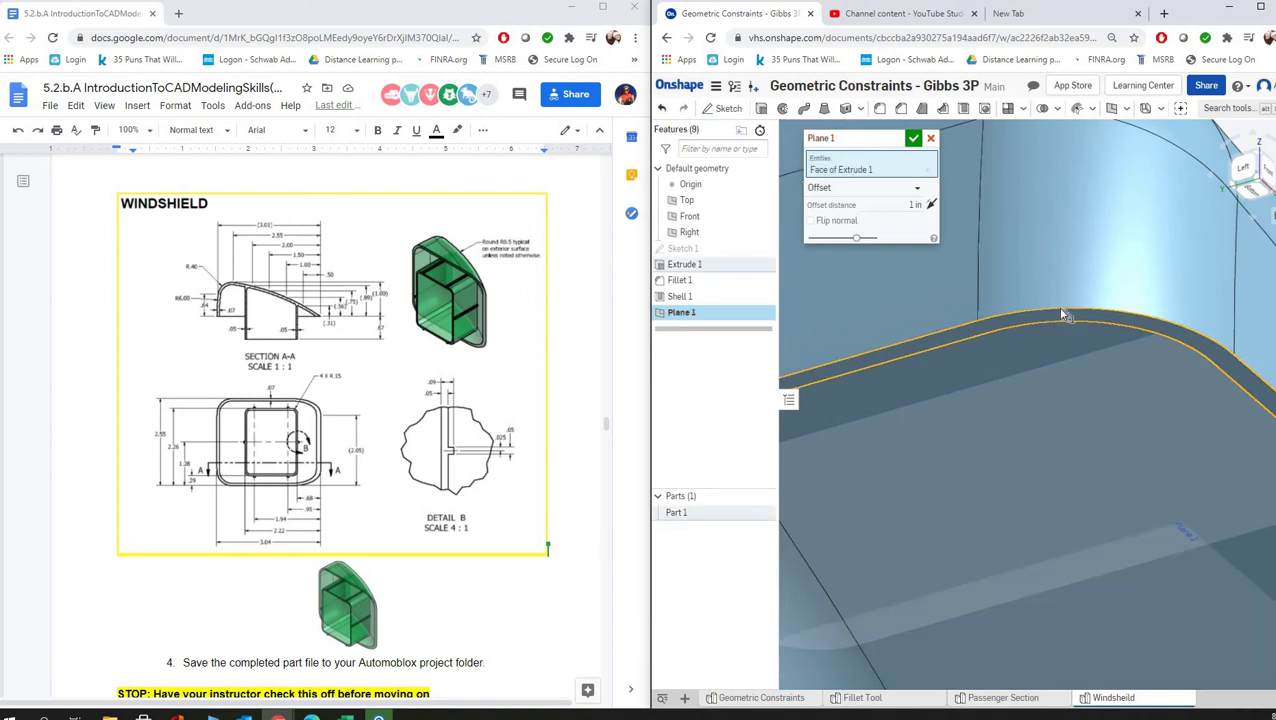
pyautogui.click(904, 204)
pyautogui.click(913, 138)
pyautogui.hotkey('shift', '1')
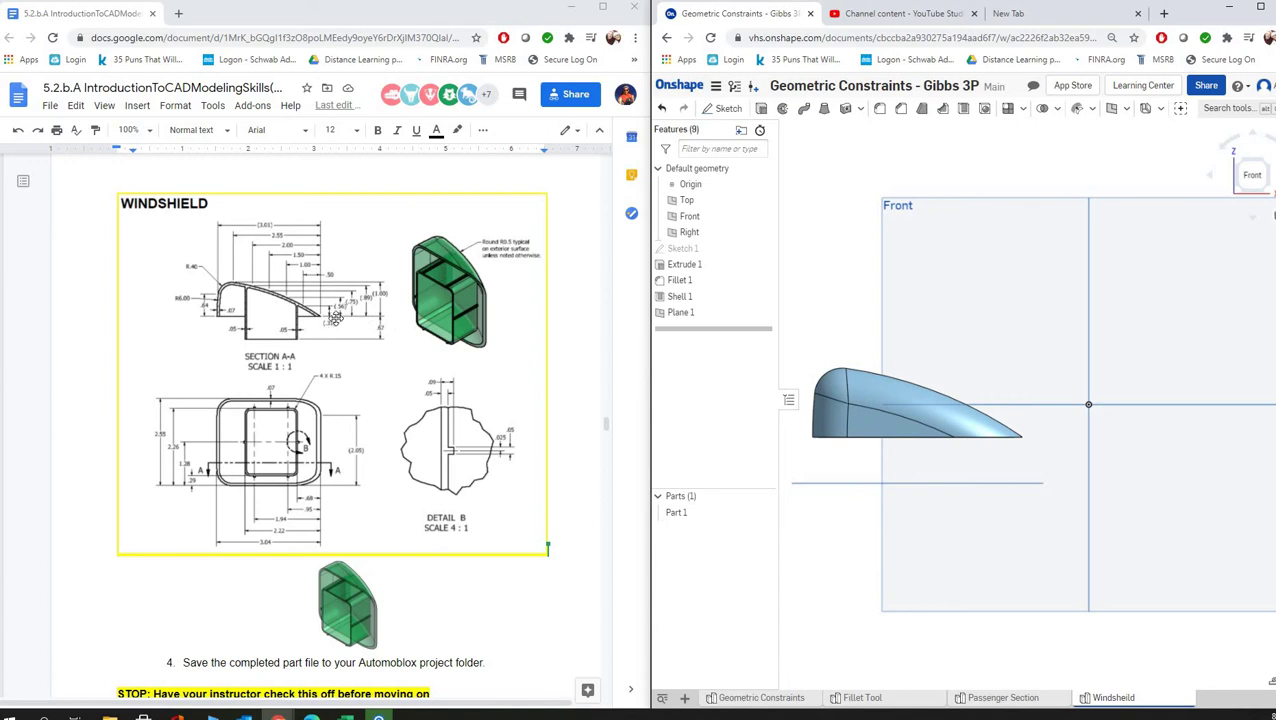
# Zoom the Google Doc and scroll right and down to the WINDSHIELD Section A-A and front view.
pyautogui.keyDown('ctrl'); pyautogui.scroll(3, 340, 312); pyautogui.keyUp('ctrl')
pyautogui.keyDown('ctrl'); pyautogui.scroll(1, 412, 510); pyautogui.keyUp('ctrl')
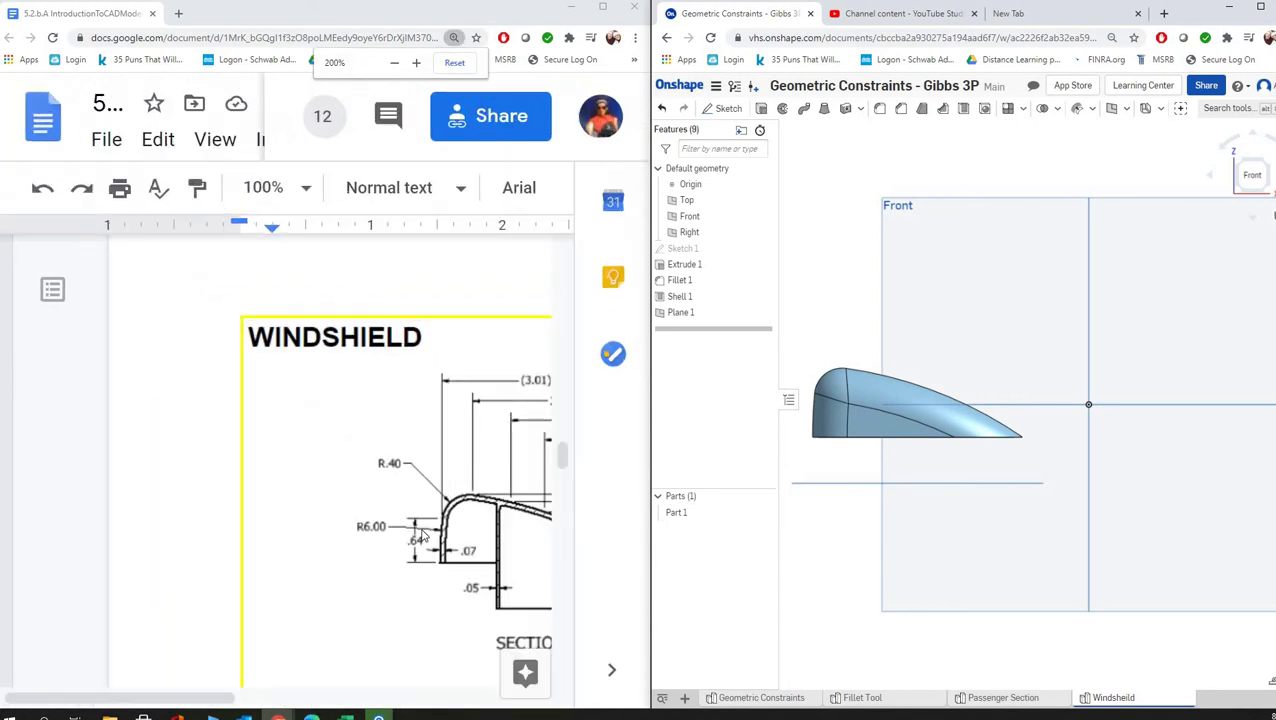
pyautogui.keyDown('ctrl'); pyautogui.scroll(-1, 401, 498); pyautogui.keyUp('ctrl')
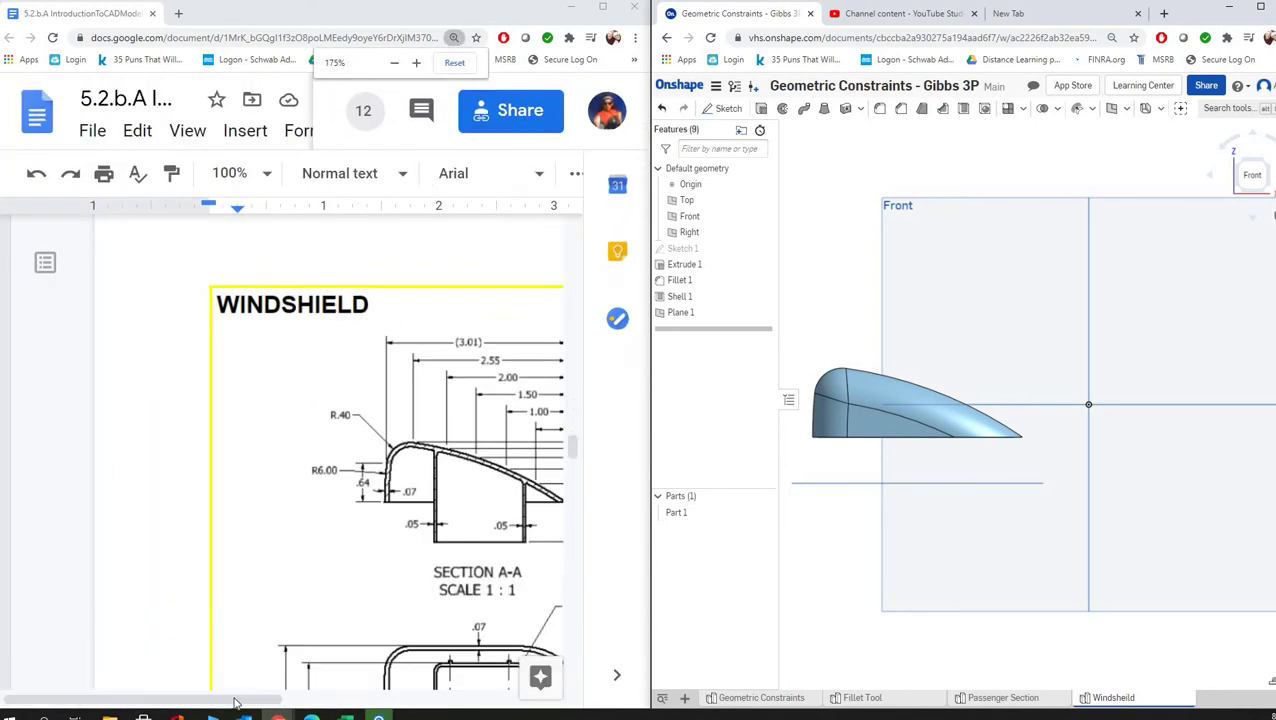
pyautogui.moveTo(327, 706); pyautogui.dragTo(438, 708)
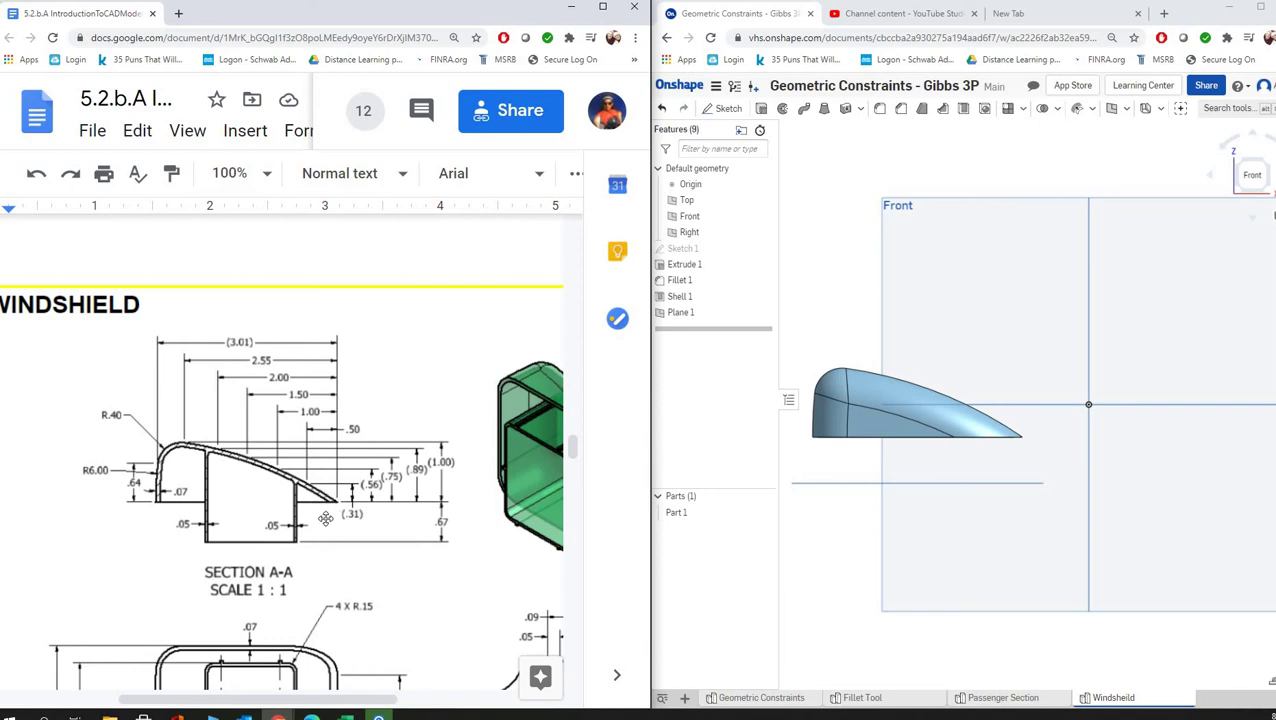
pyautogui.scroll(-3, 405, 537)
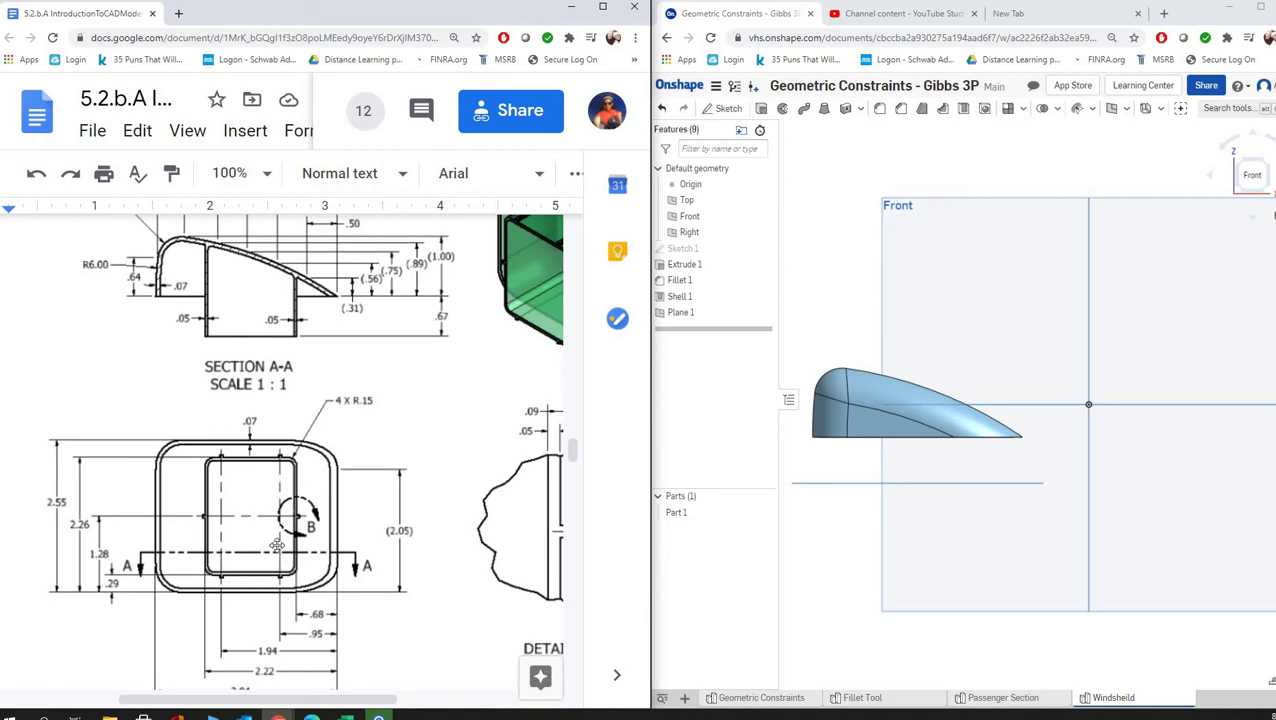
# Start a sketch on Plane 1, view it from below, and draw a rectangle inside the windshield outline.
pyautogui.click(1262, 203)
pyautogui.click(1262, 203)
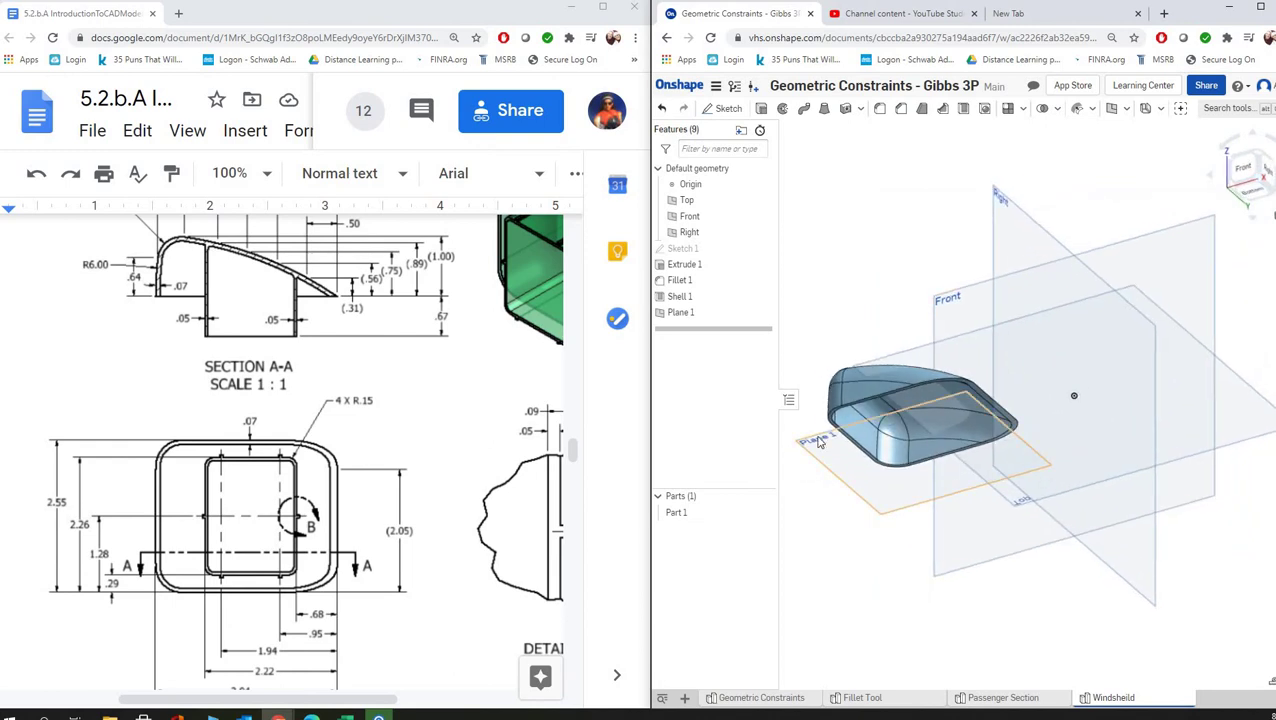
pyautogui.click(724, 108)
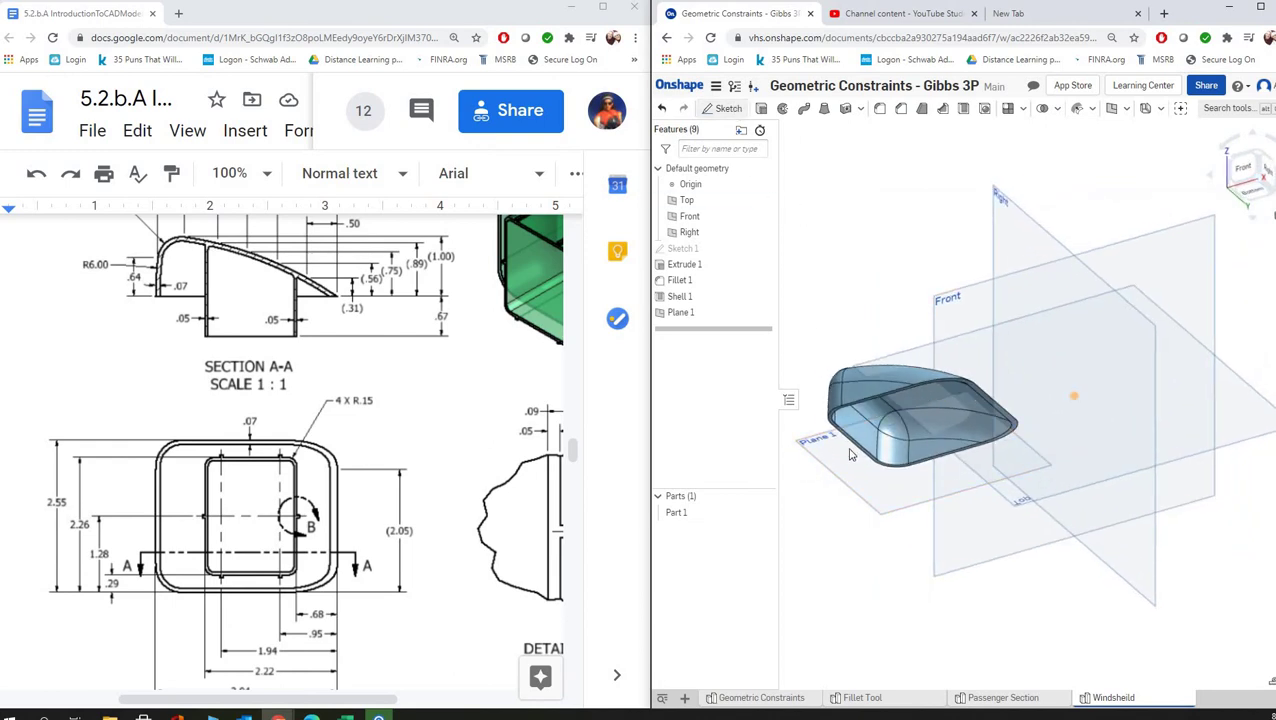
pyautogui.click(820, 441)
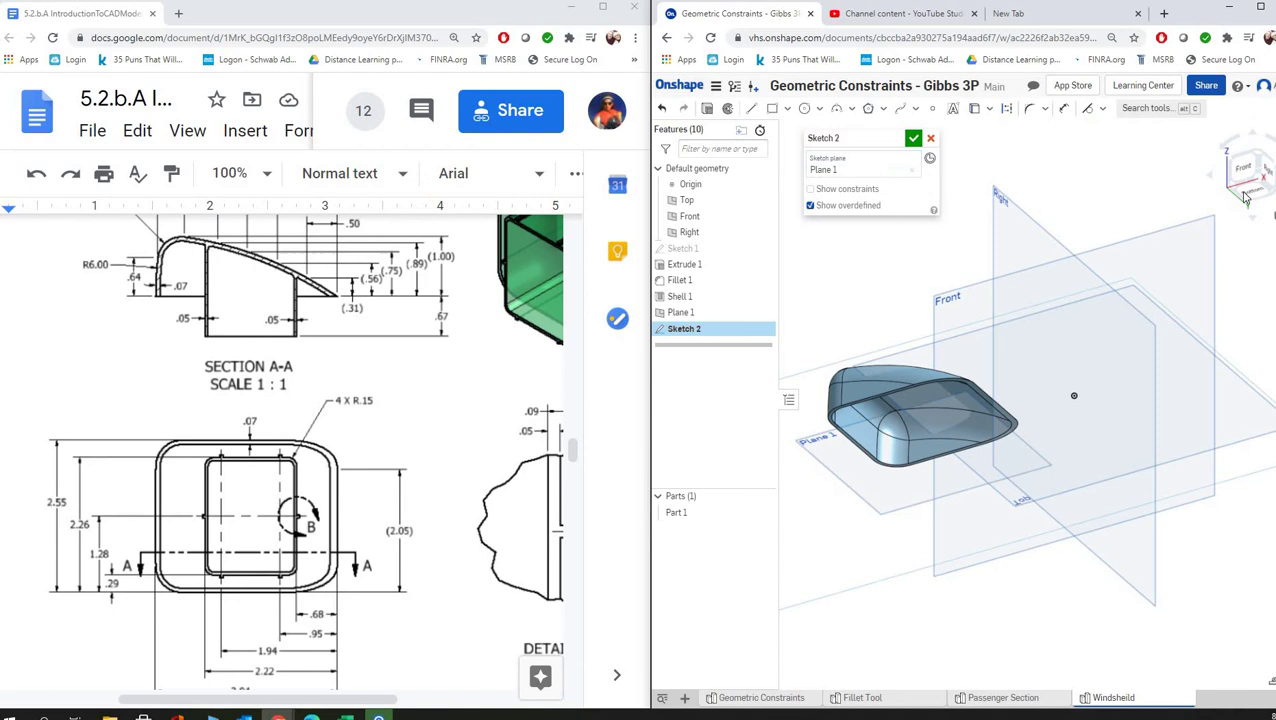
pyautogui.click(1247, 196)
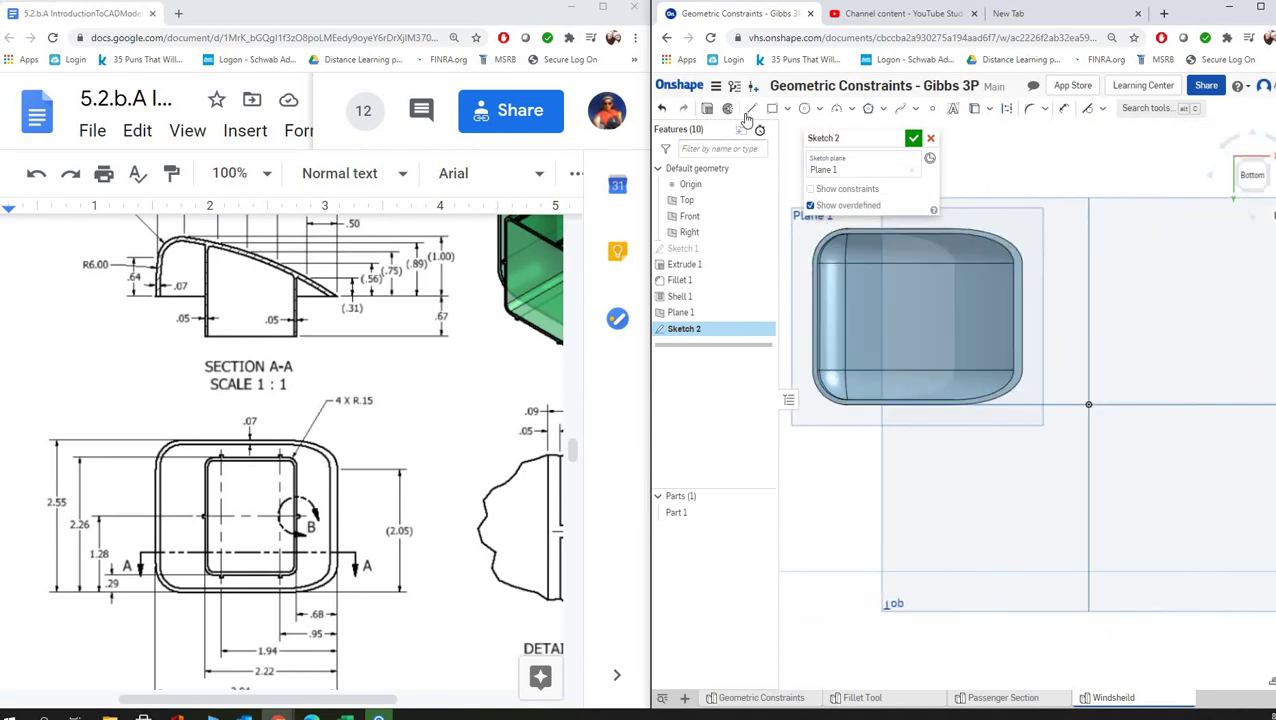
pyautogui.click(772, 108)
pyautogui.moveTo(971, 337); pyautogui.dragTo(871, 285)
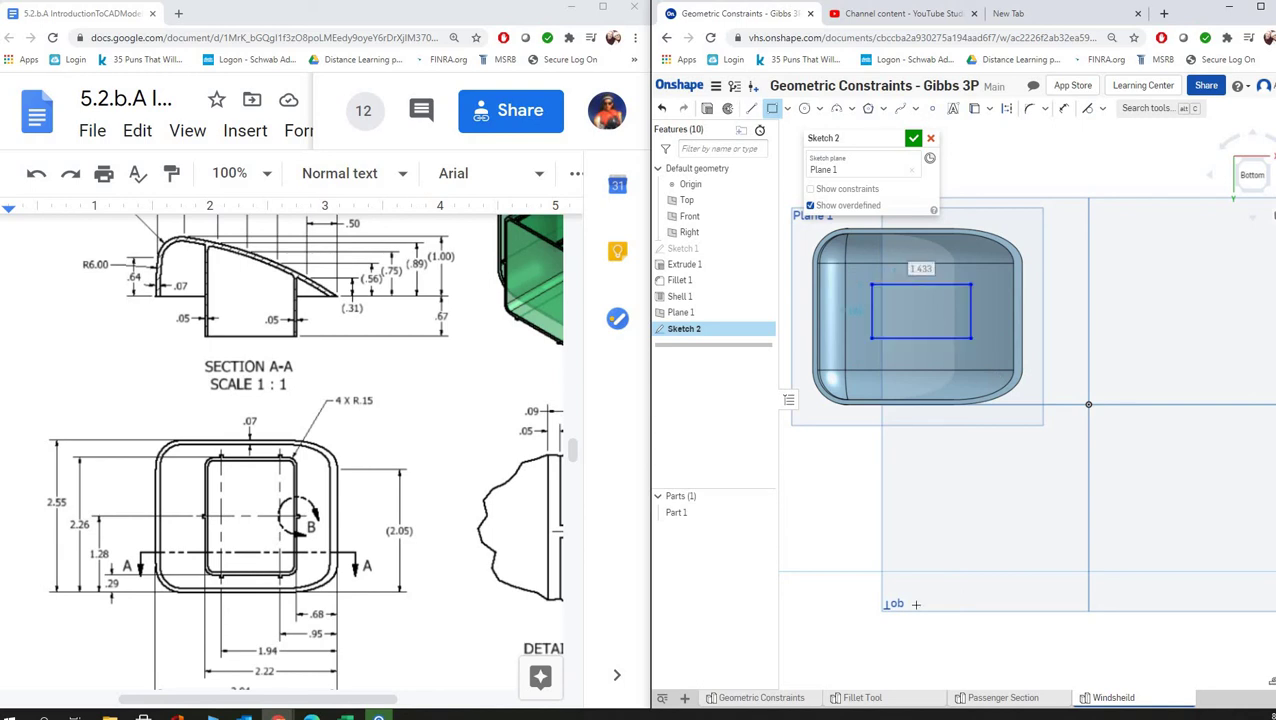
# Dimension the rectangle's right and left edges 0.6 and 2.22 from the part's right edge.
pyautogui.click(1063, 108)
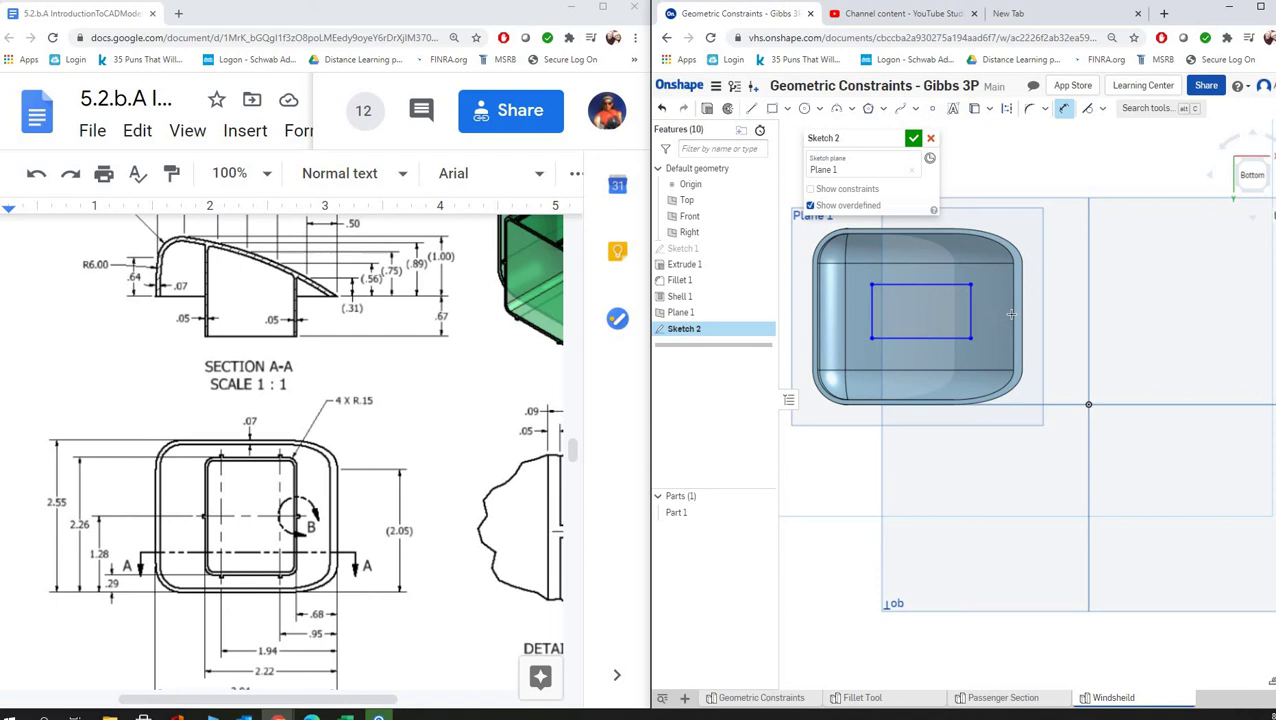
pyautogui.click(968, 312)
pyautogui.click(1022, 318)
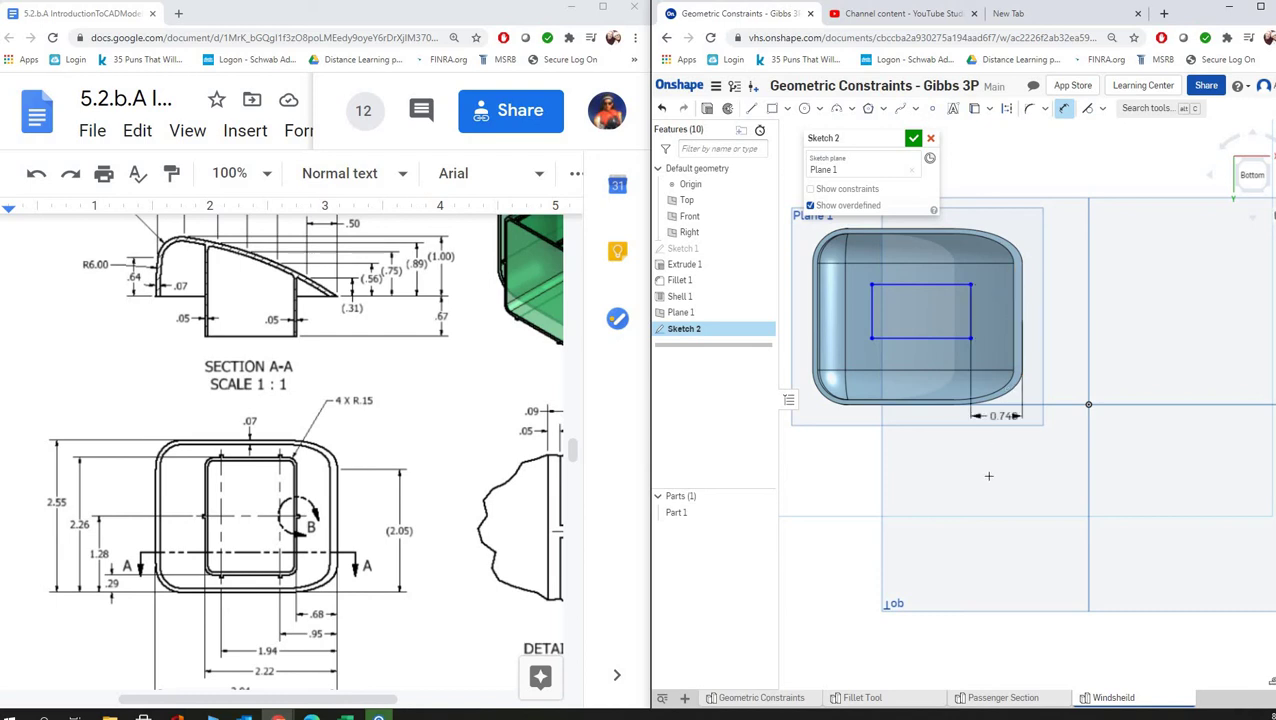
pyautogui.click(988, 474)
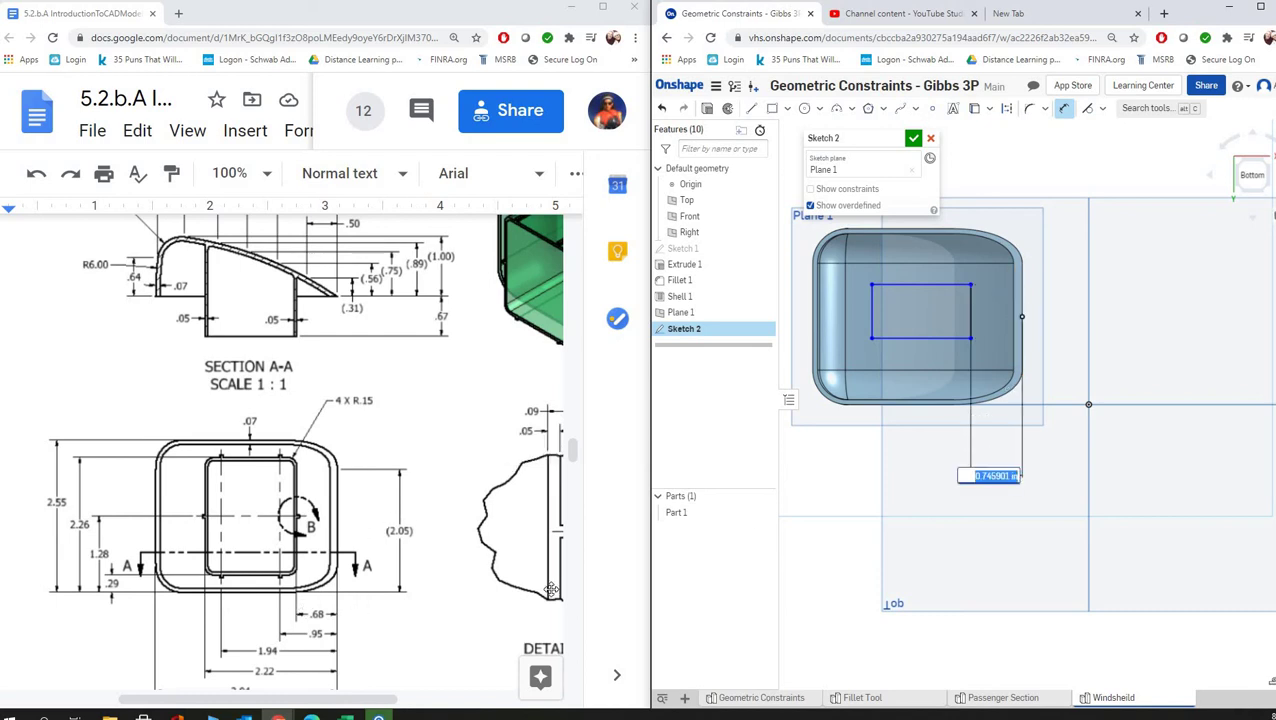
pyautogui.write('0.6')
pyautogui.press('Return')
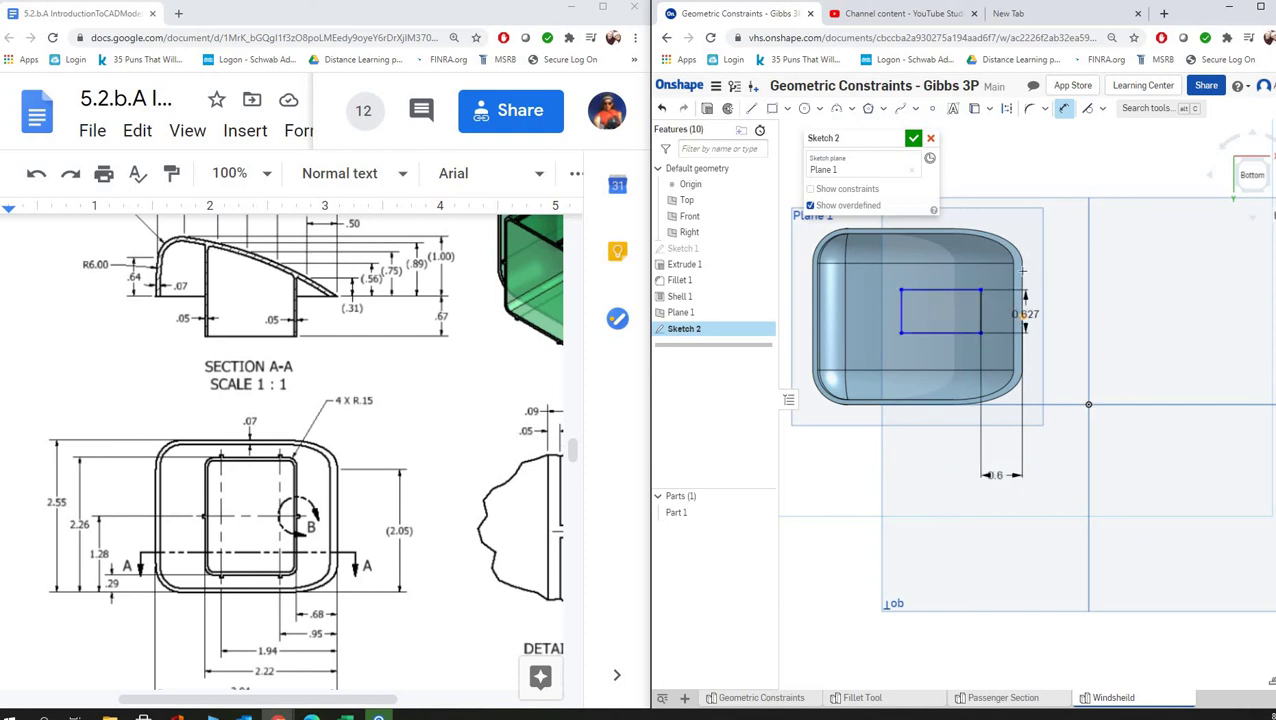
pyautogui.click(1021, 316)
pyautogui.click(901, 310)
pyautogui.click(960, 503)
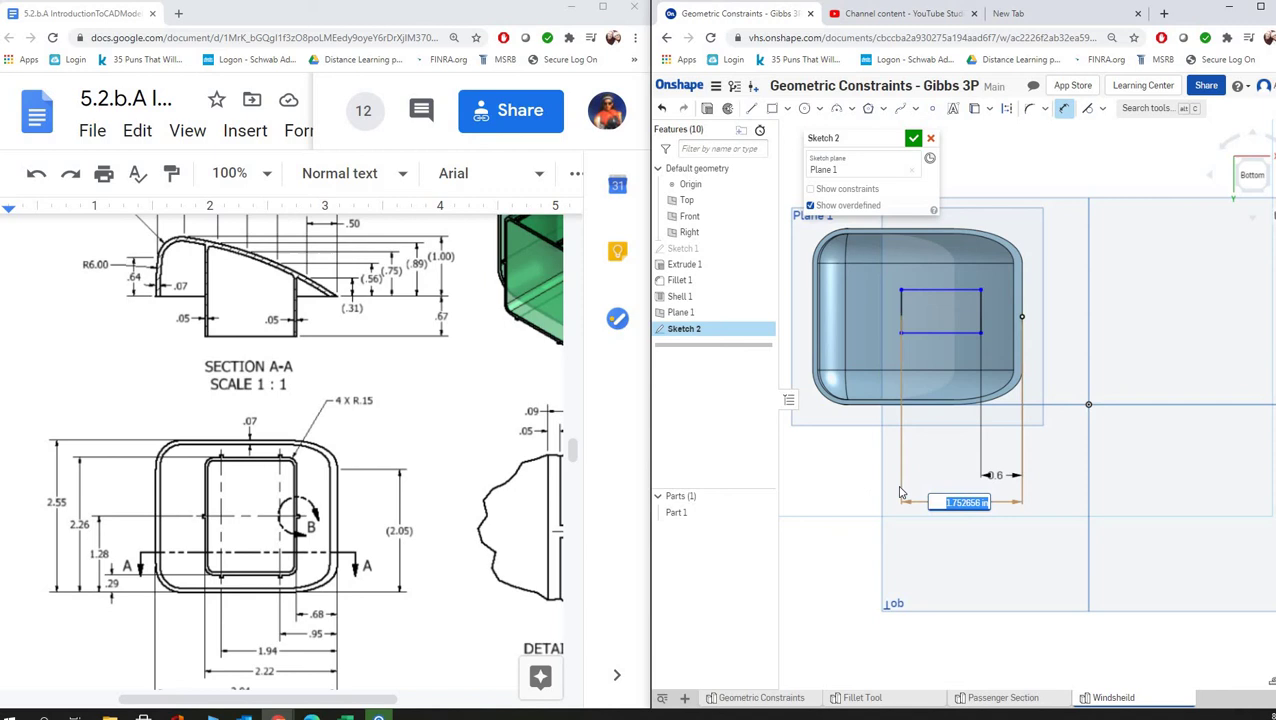
pyautogui.write('2.22')
pyautogui.press('Return')
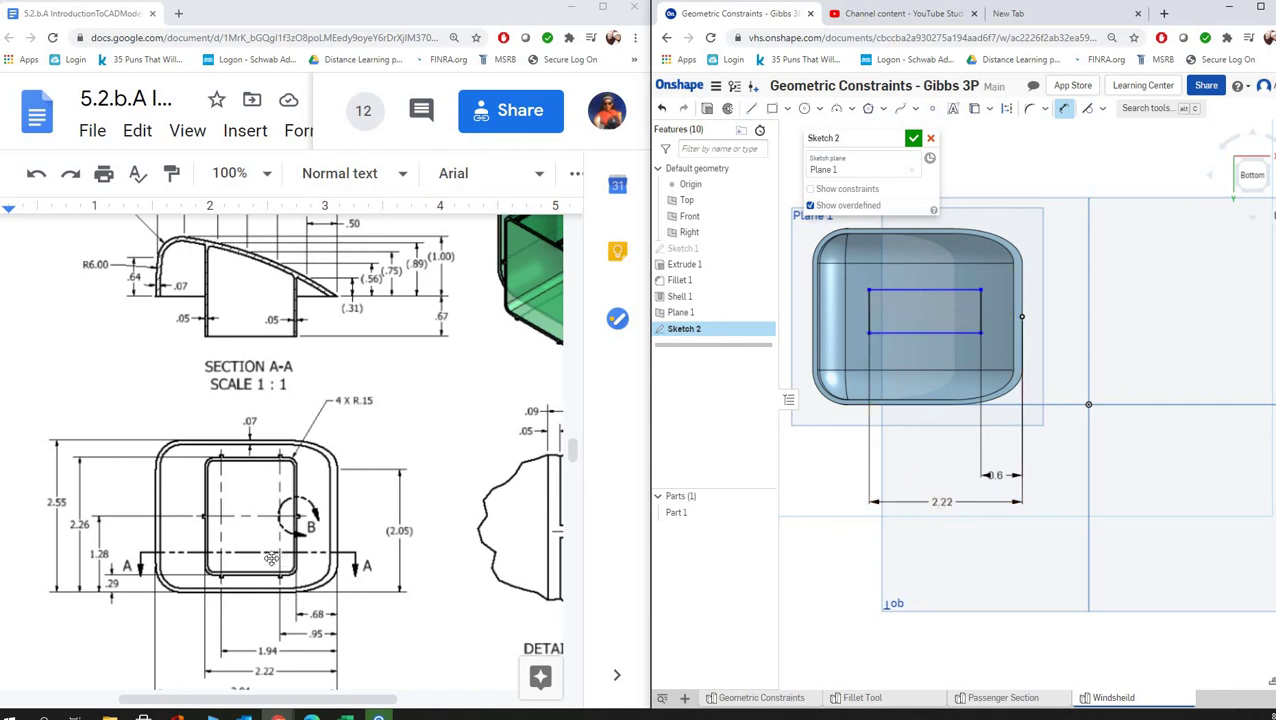
# Dimension the rectangle's height as 2.26 and its bottom edge 0.29 from the part's lower edge.
pyautogui.click(942, 290)
pyautogui.click(798, 403)
pyautogui.click(806, 460)
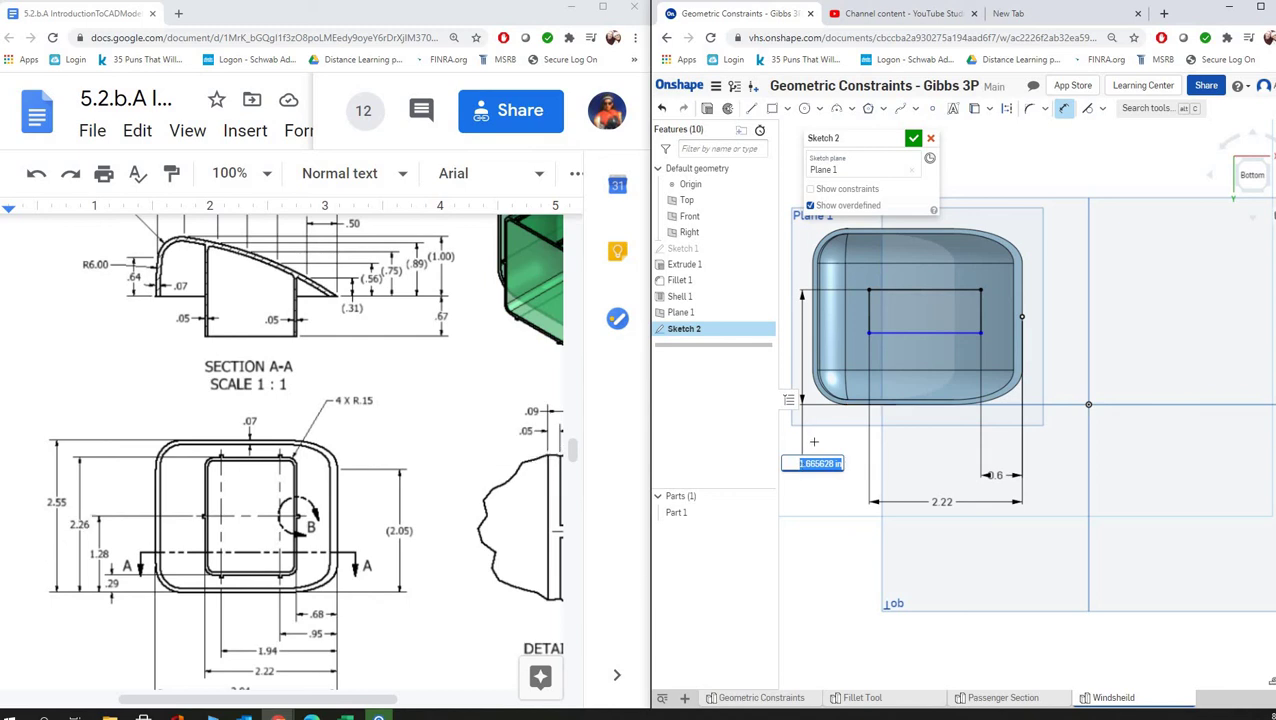
pyautogui.write('1')
pyautogui.write('.26')
pyautogui.press('Return')
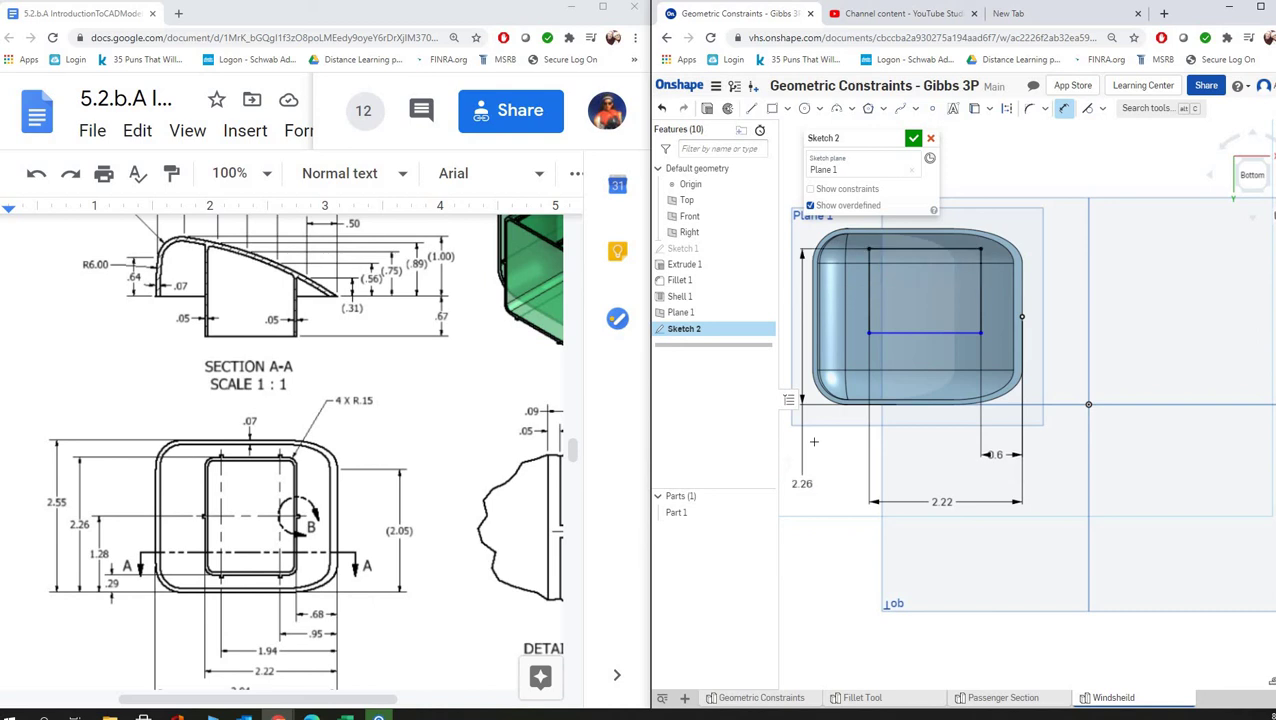
pyautogui.click(910, 332)
pyautogui.click(910, 402)
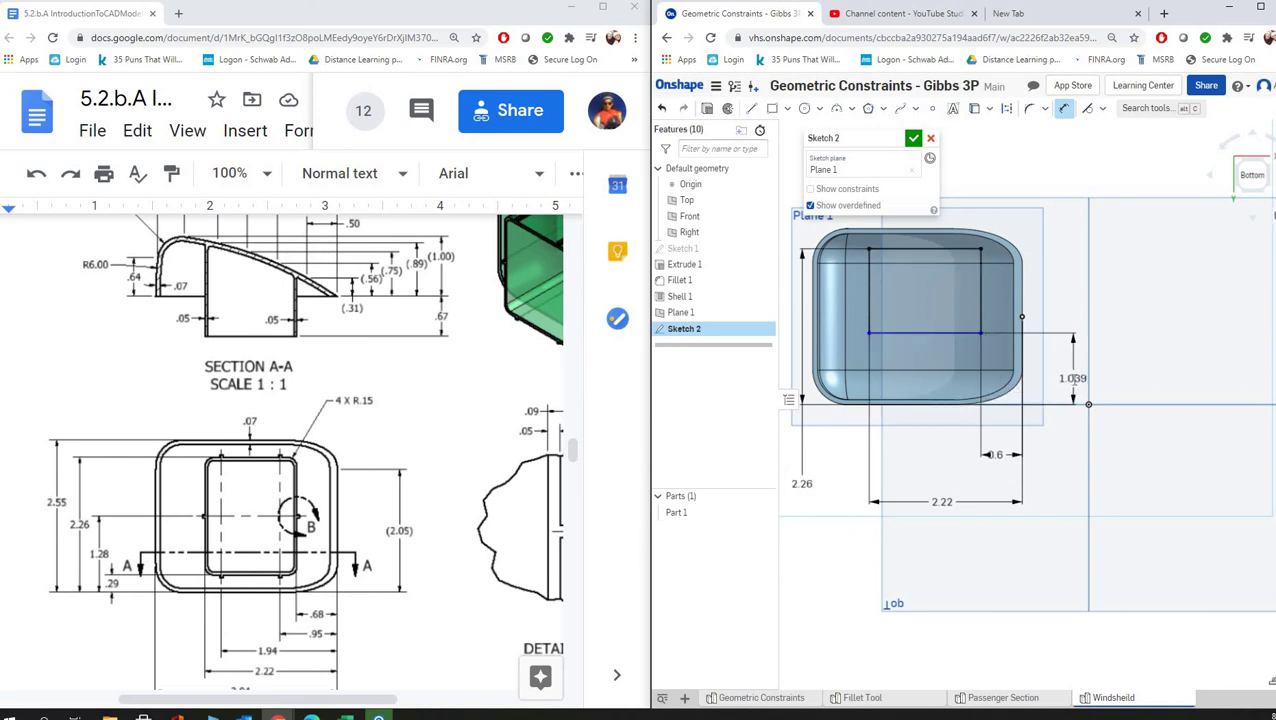
pyautogui.click(1073, 379)
pyautogui.press('BackSpace')
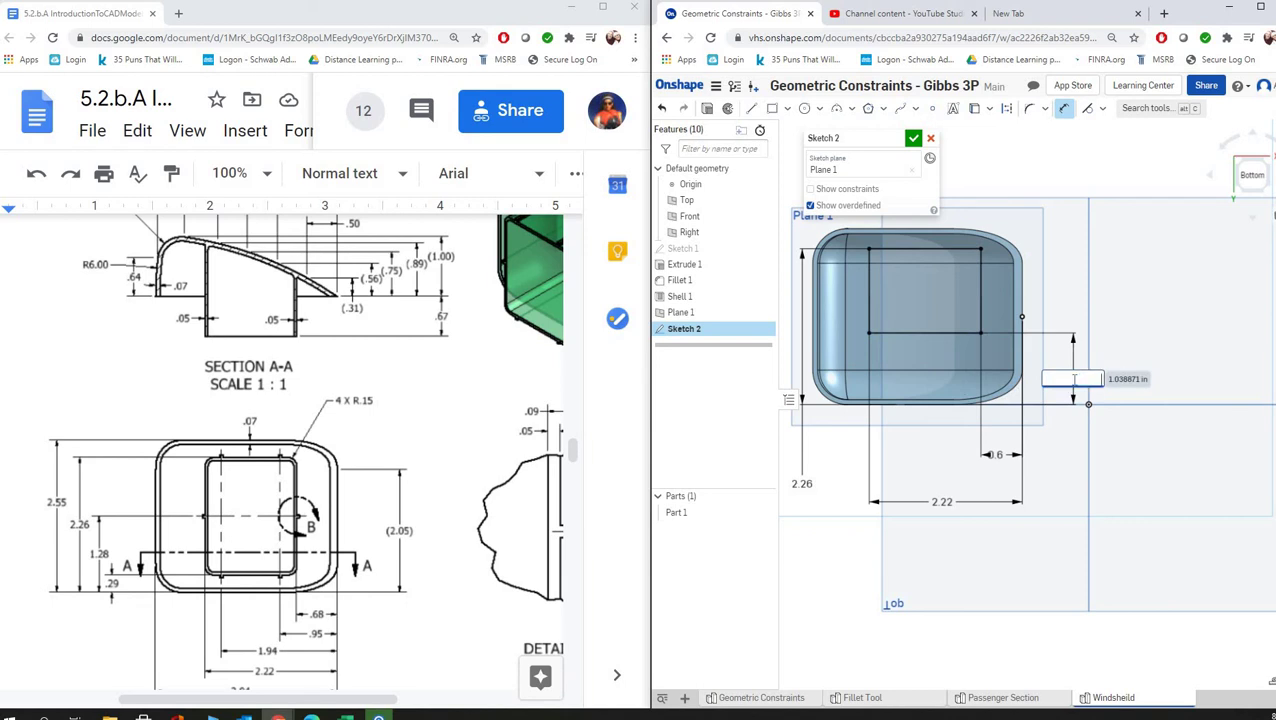
pyautogui.write('.29')
pyautogui.press('Return')
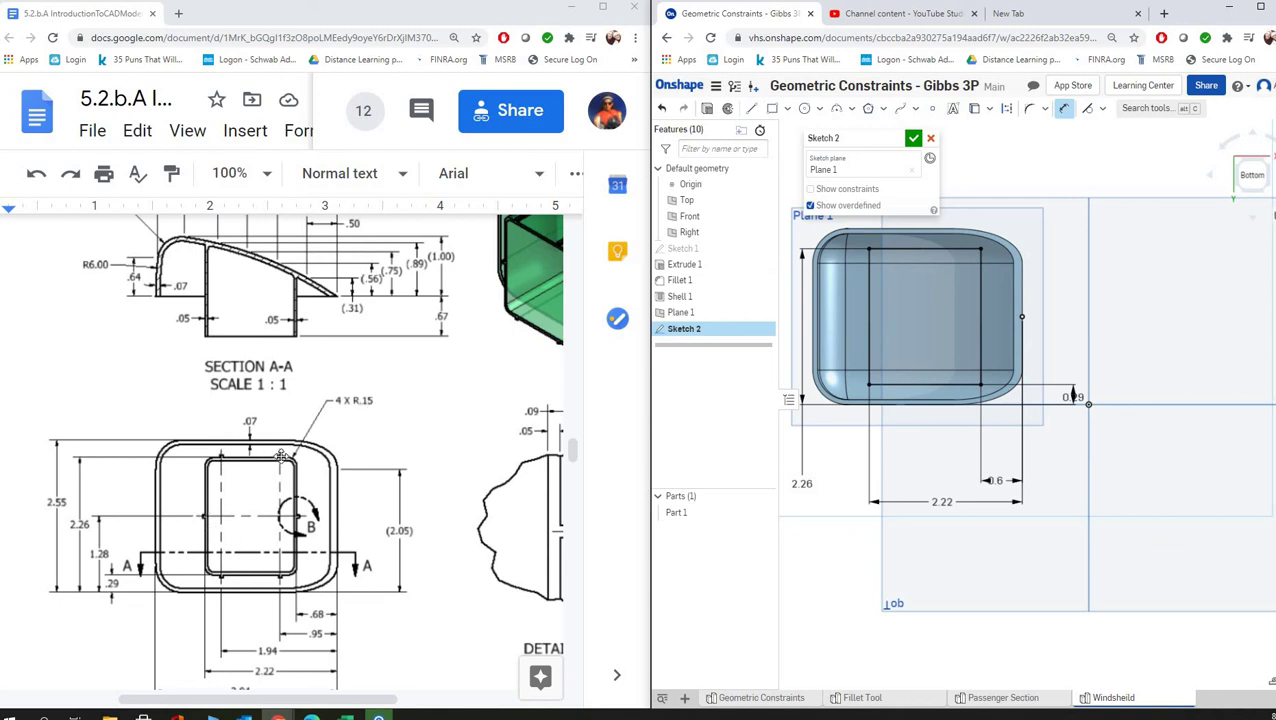
pyautogui.moveTo(386, 702); pyautogui.dragTo(465, 690)
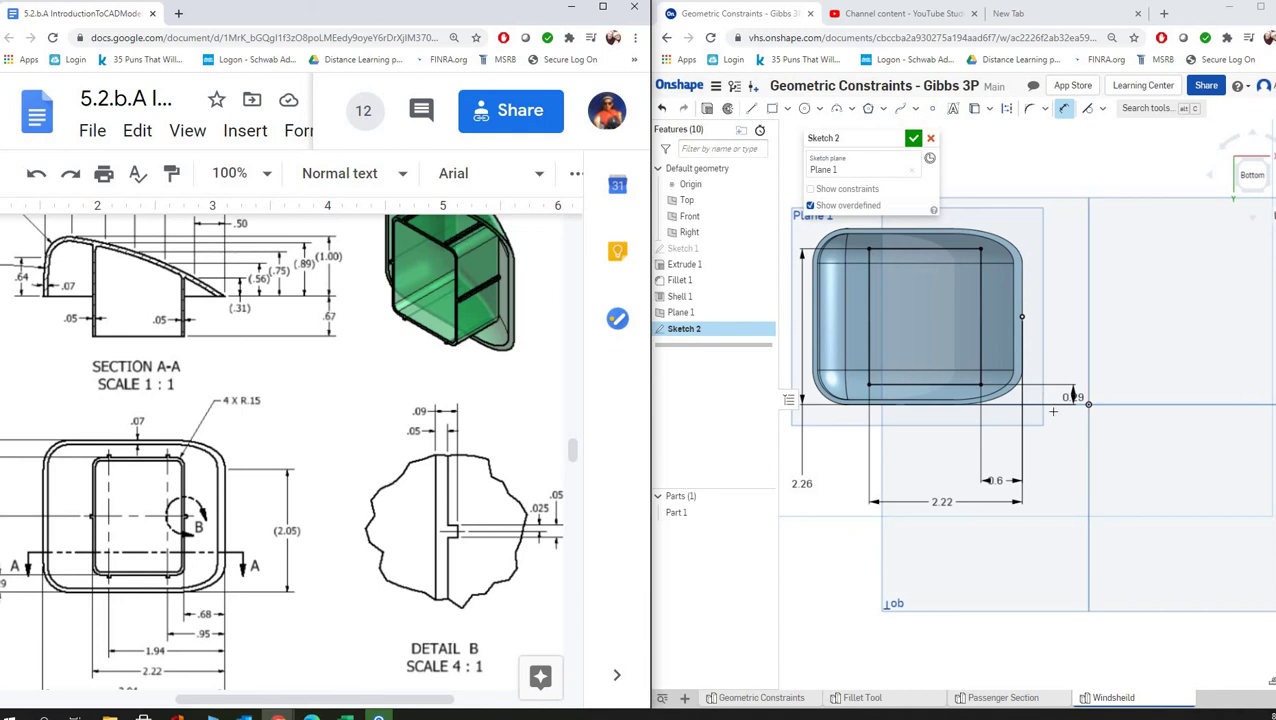
pyautogui.click(932, 369)
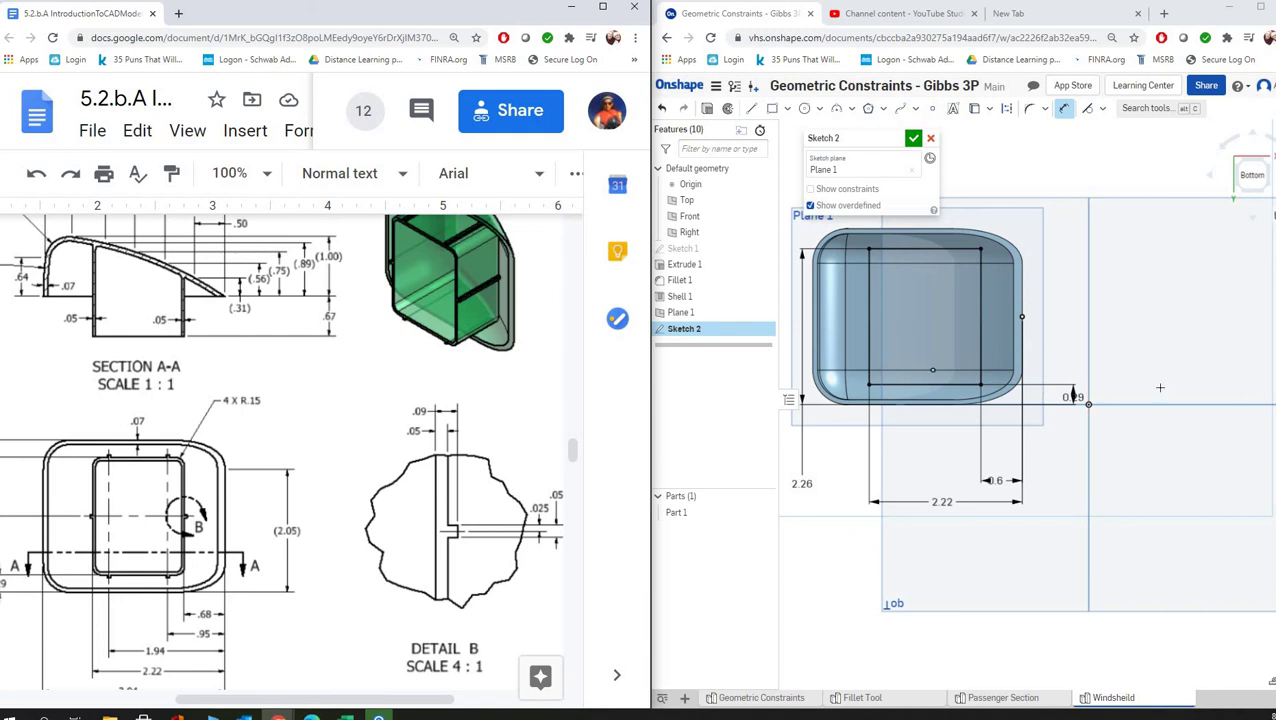
pyautogui.click(1265, 162)
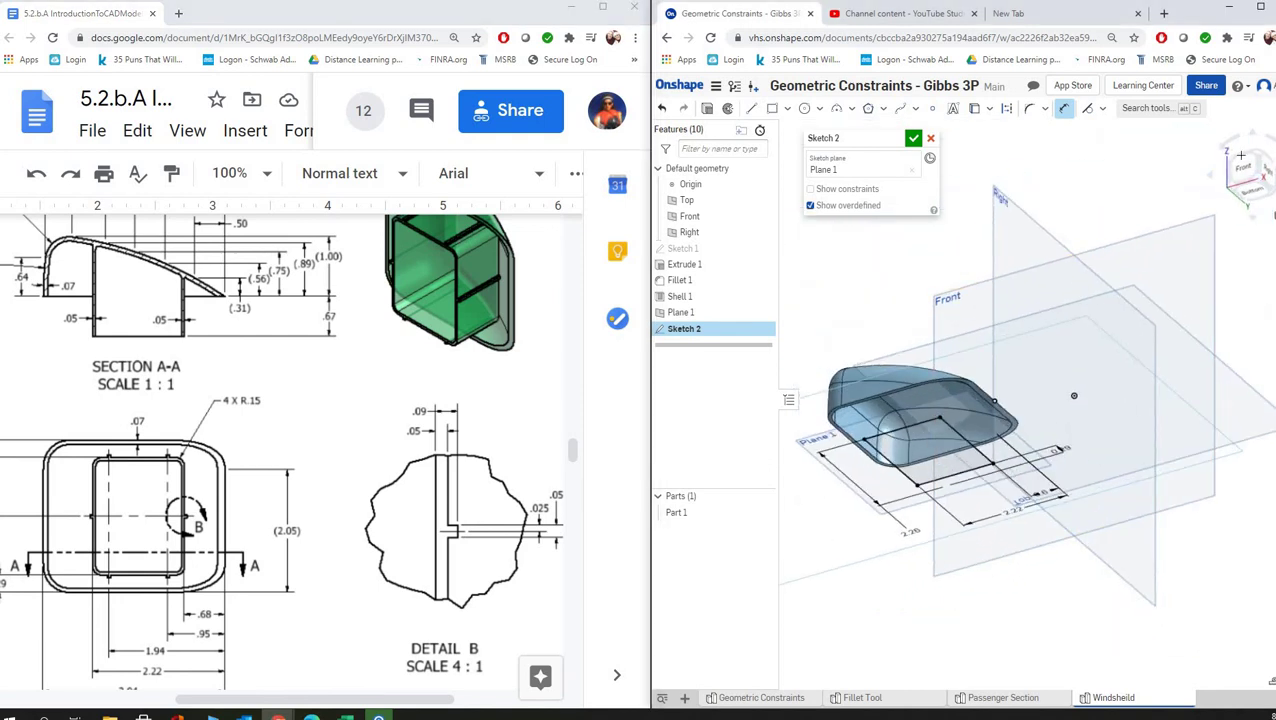
pyautogui.click(1236, 190)
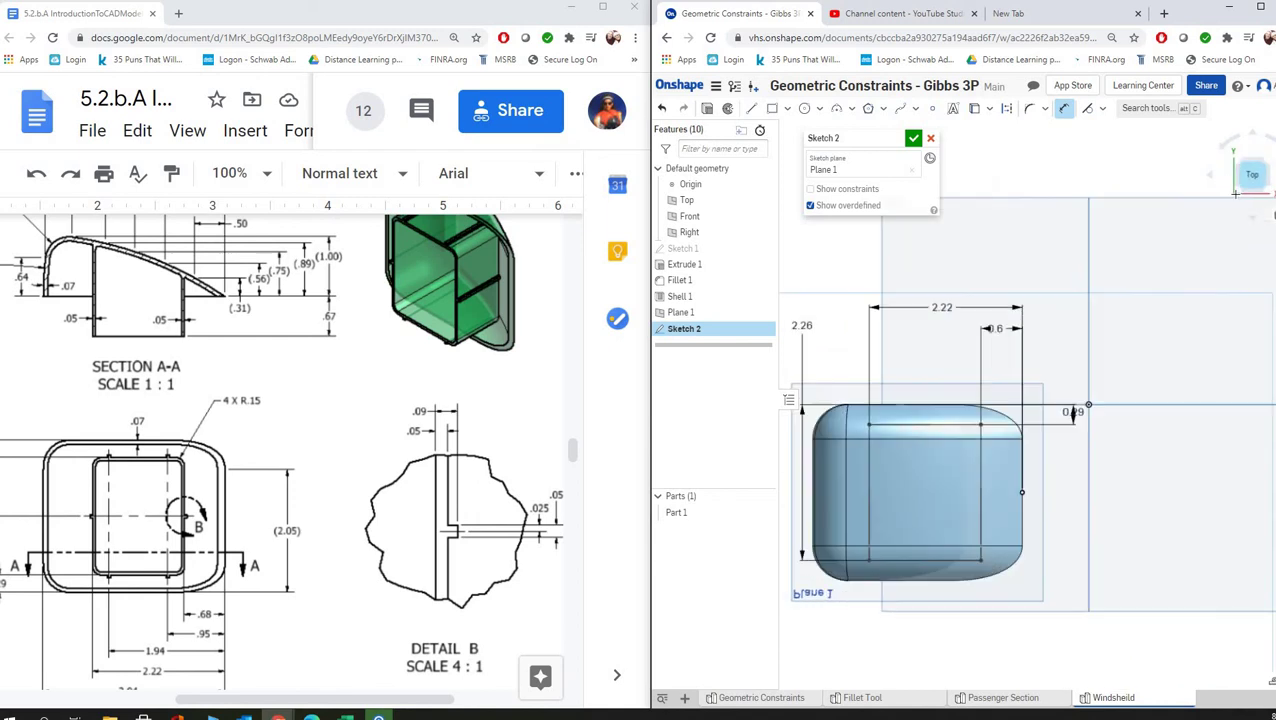
pyautogui.click(1236, 193)
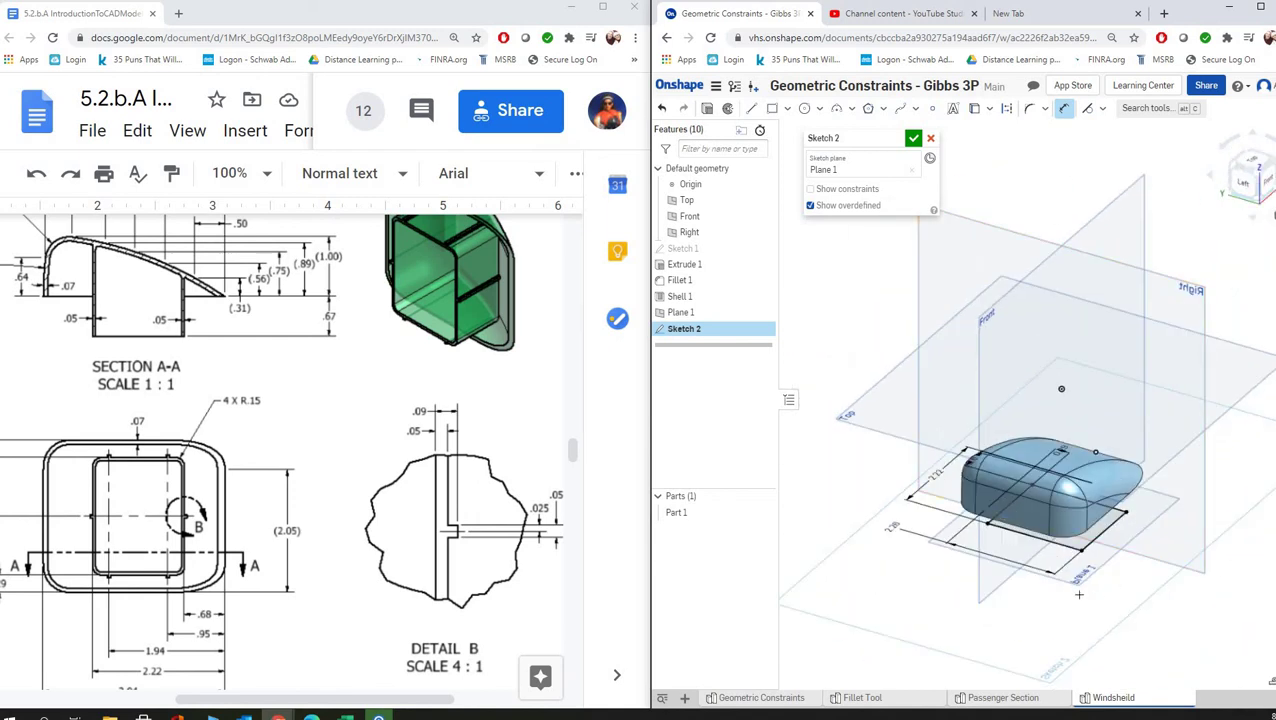